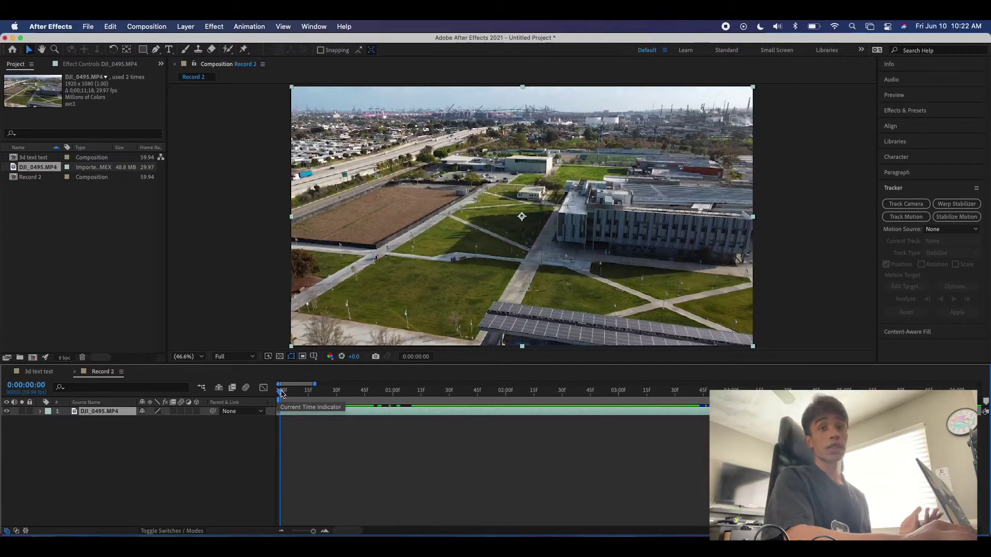
# Play back the drone clip in the Record 2 composition from its first frame
pyautogui.moveTo(282, 392); pyautogui.dragTo(254, 417)
pyautogui.press('space')
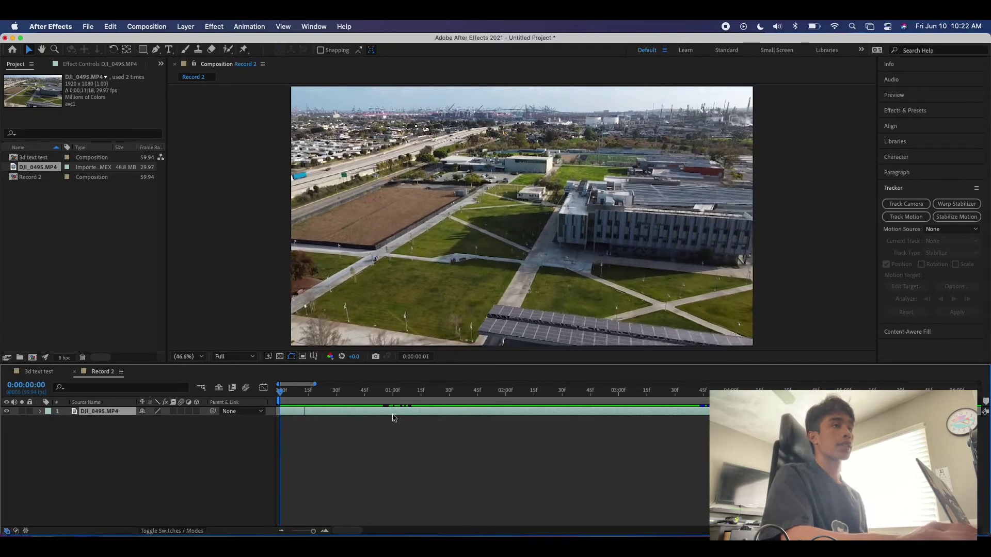
pyautogui.press('space')
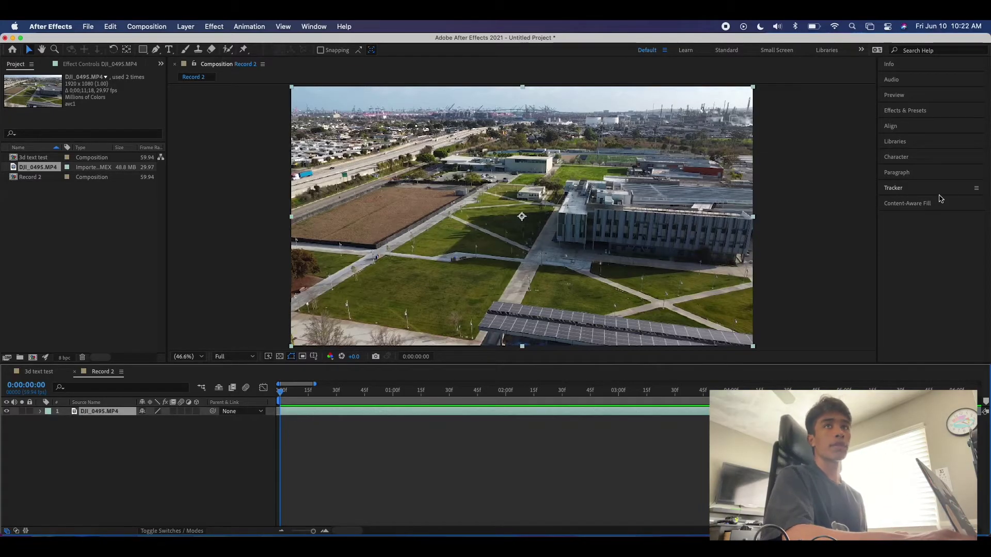
# Run the 3D Camera Tracker on the DJI_0495.MP4 layer with Detailed Analysis enabled
pyautogui.click(927, 191)
pyautogui.click(915, 205)
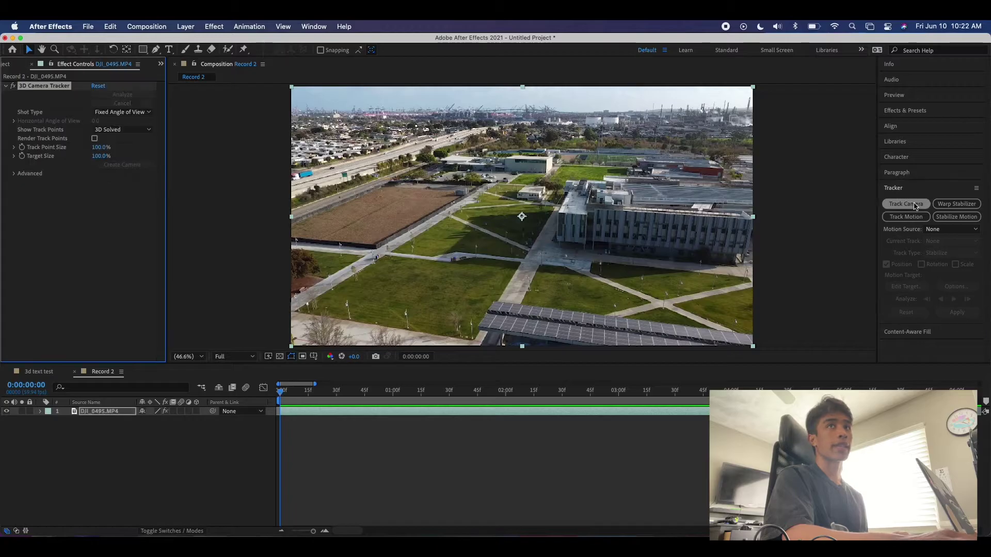
pyautogui.click(312, 26)
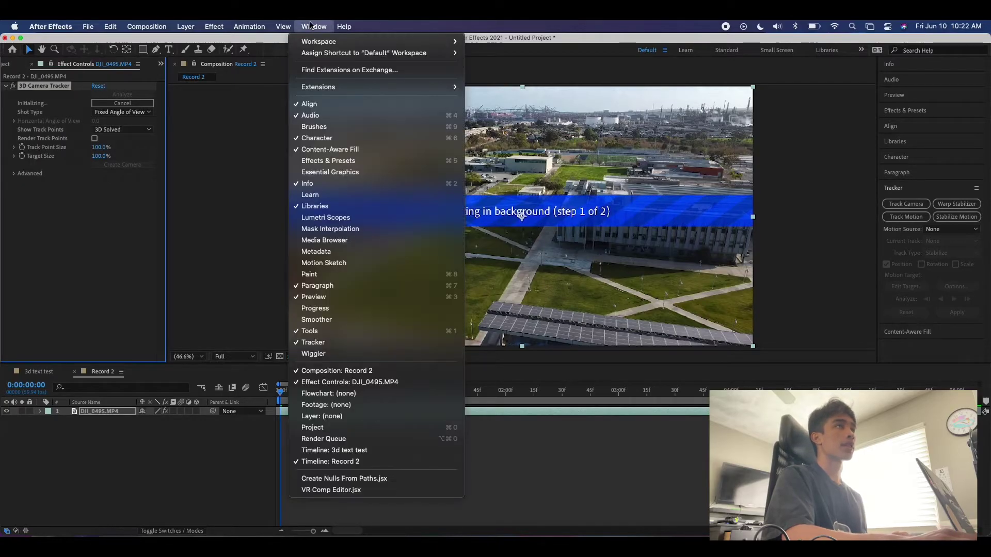
pyautogui.moveTo(320, 45)
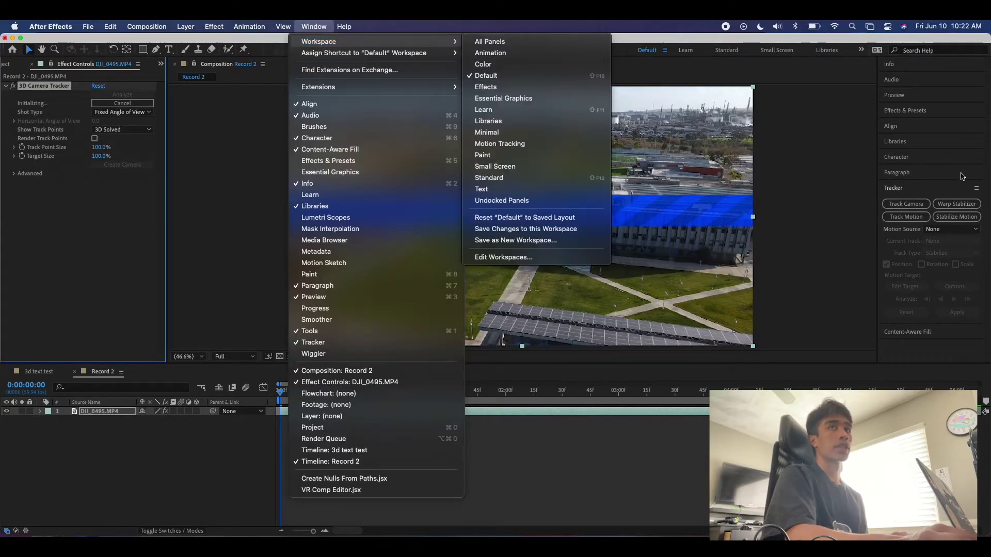
pyautogui.click(314, 27)
pyautogui.click(14, 174)
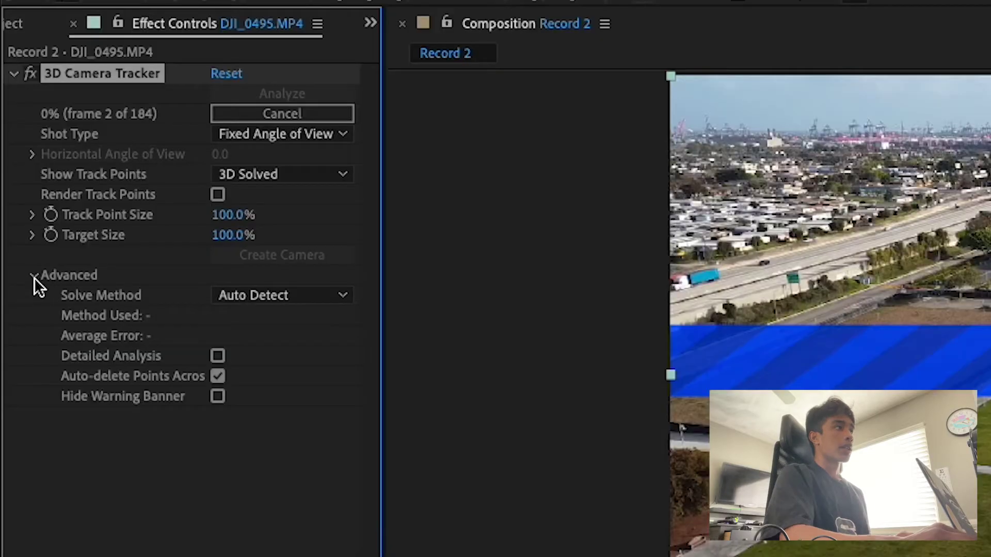
pyautogui.click(212, 358)
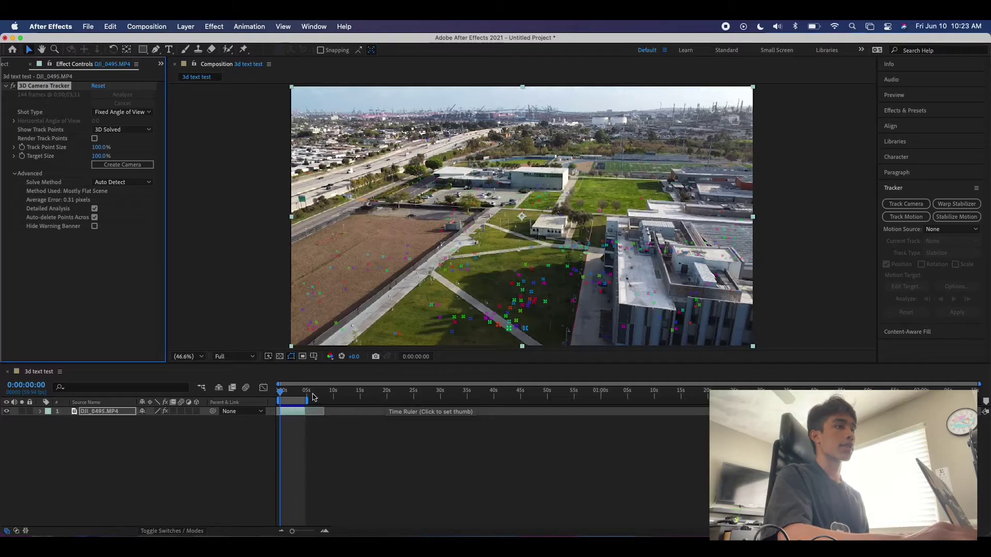
# Examine the solved 3D track points across the footage in the 3d text test composition, ending at the first frame
pyautogui.press('space')
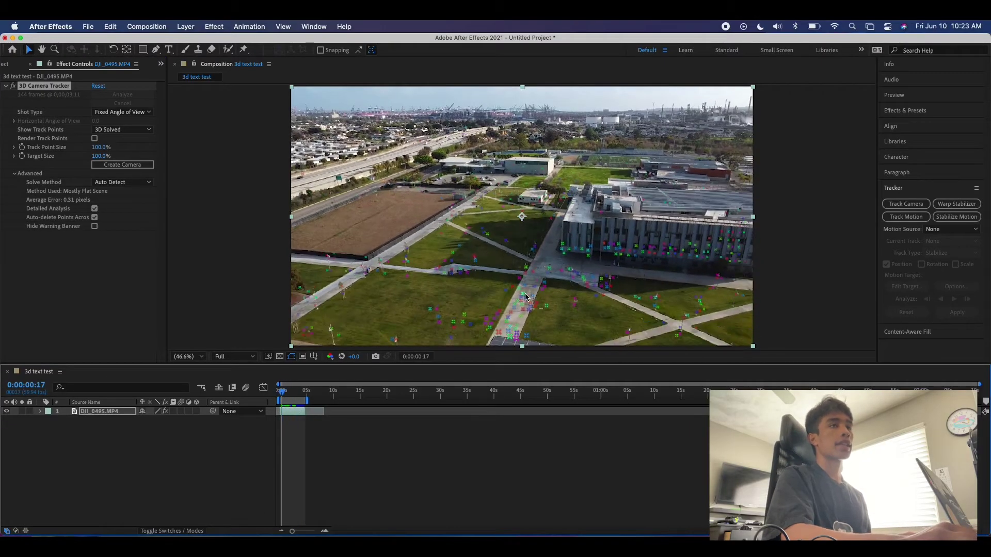
pyautogui.scroll(2, 525, 298)
pyautogui.moveTo(282, 393); pyautogui.dragTo(287, 398)
pyautogui.scroll(-2, 379, 274)
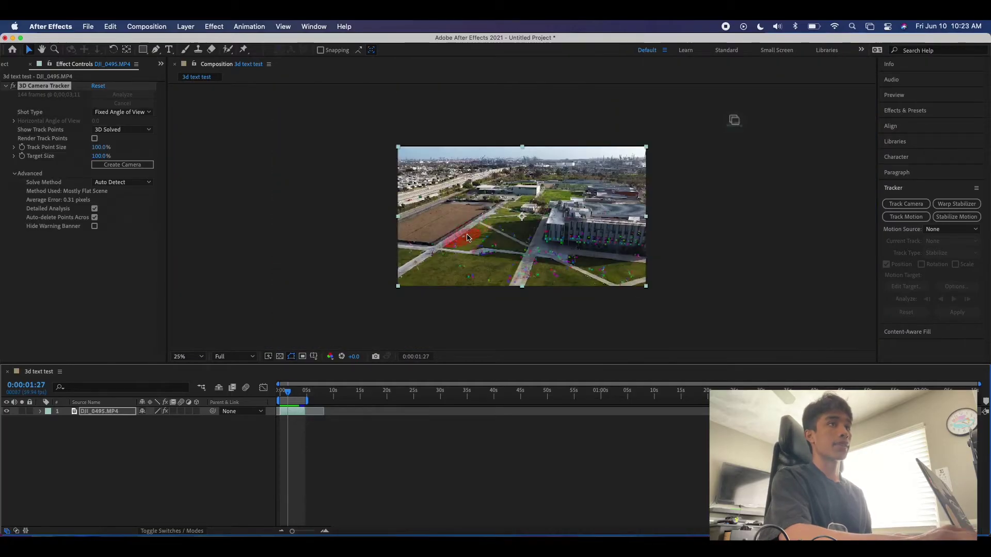
pyautogui.scroll(1, 469, 232)
pyautogui.press('Home')
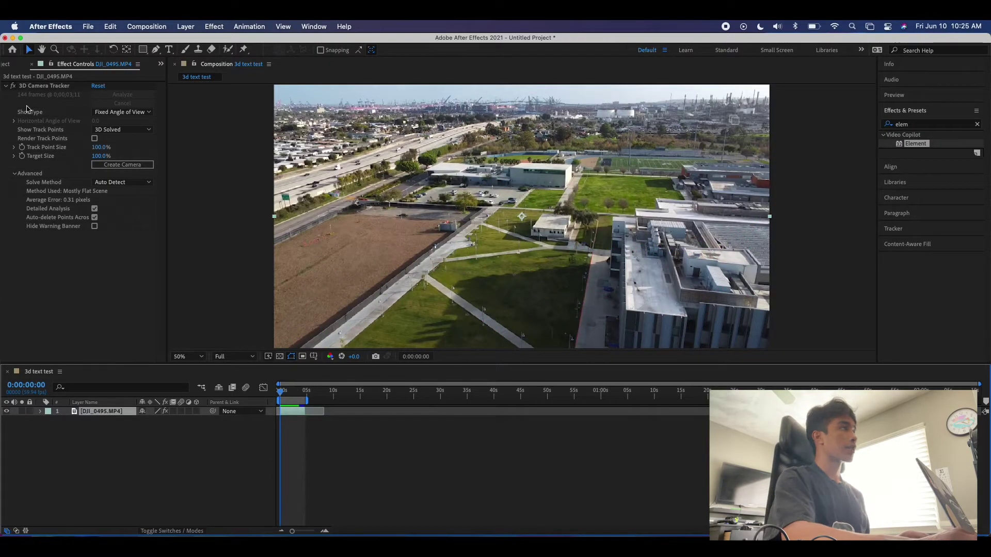
# Create a 3D tracker camera from the camera solve and preview the footage with it
pyautogui.click(100, 166)
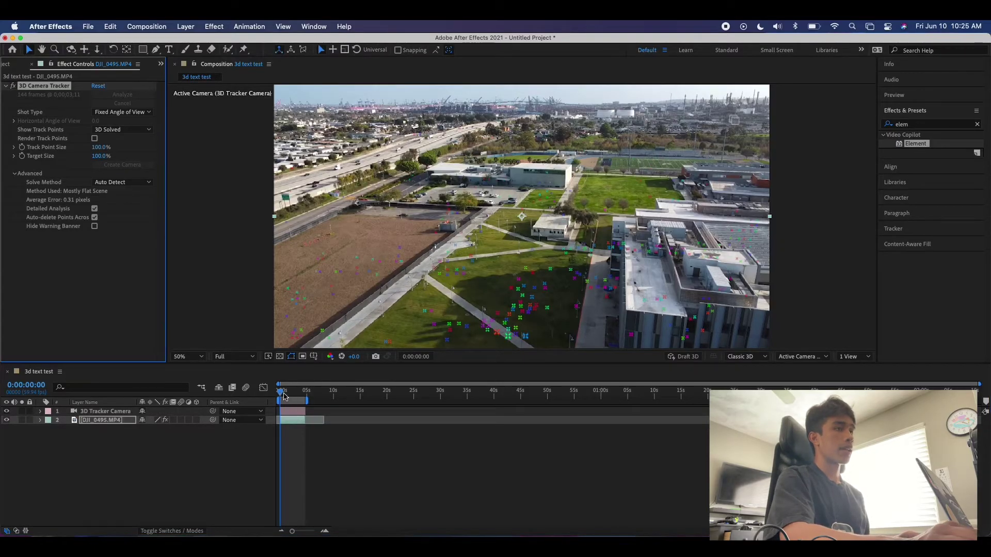
pyautogui.press('space')
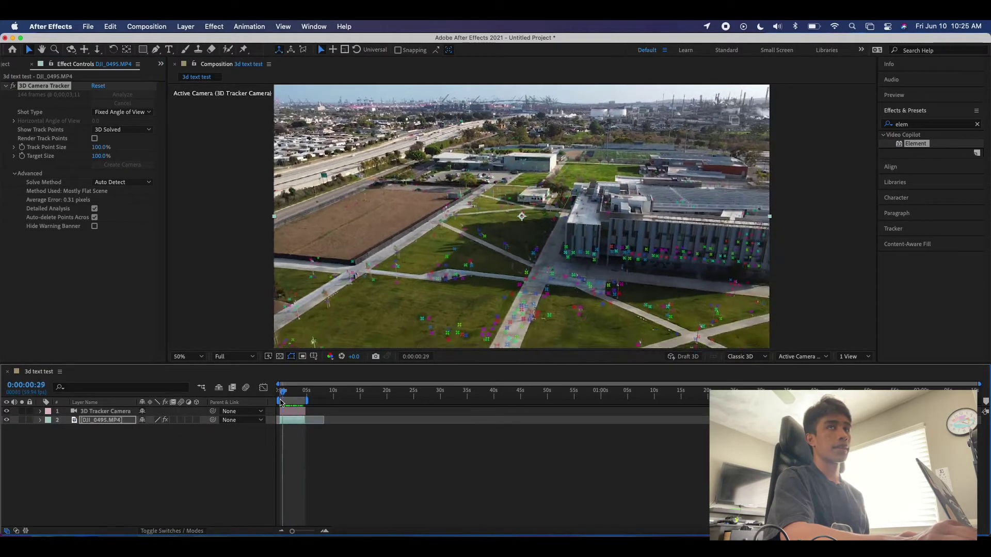
pyautogui.press('space')
# Add a new 1920 x 1080 px solid named "Text" to the 3d text test composition
pyautogui.click(79, 446)
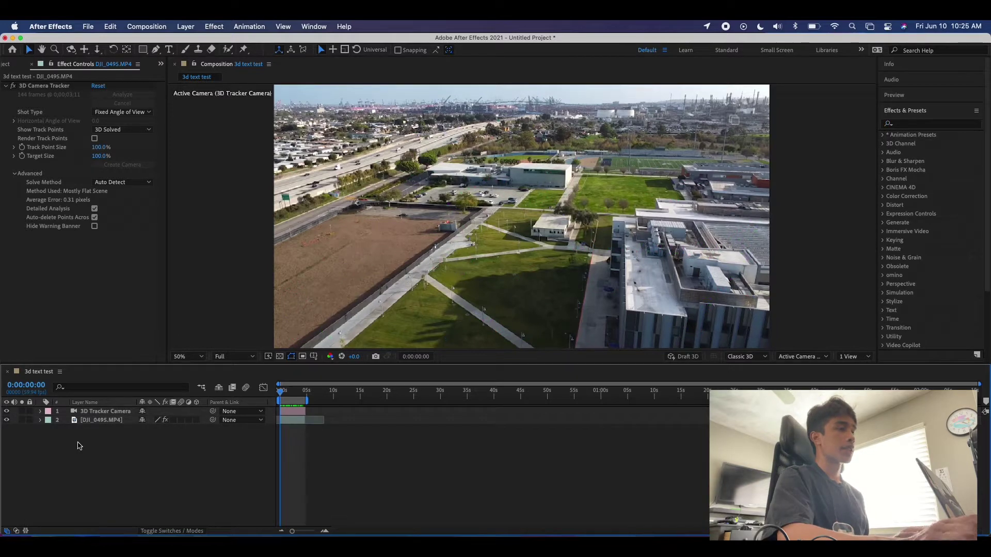
pyautogui.rightClick(78, 446)
pyautogui.moveTo(111, 400)
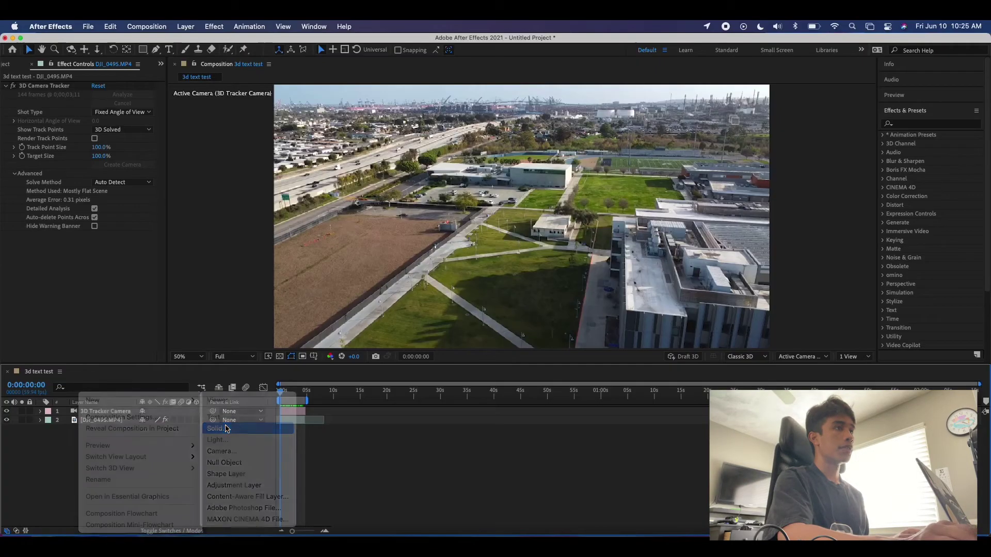
pyautogui.click(437, 282)
pyautogui.write('Text')
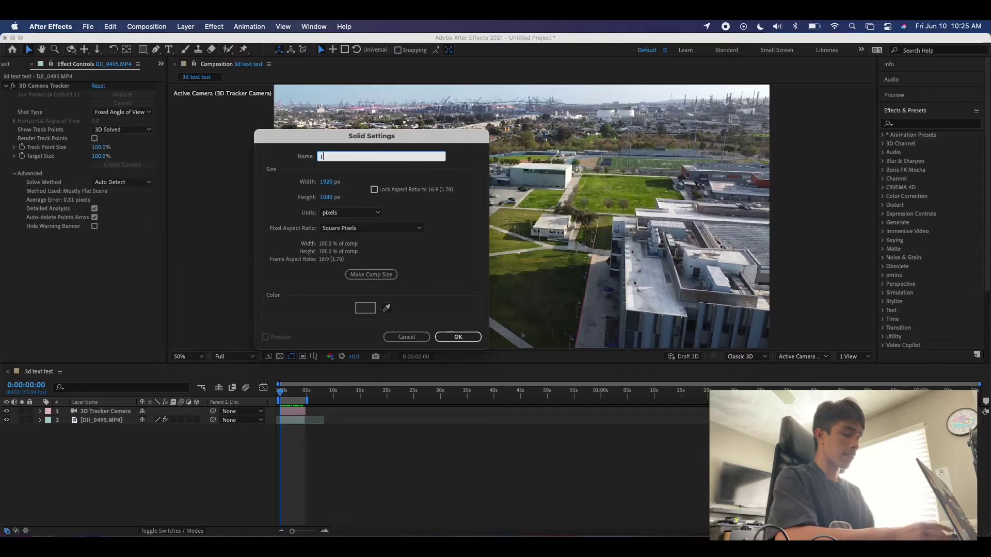
pyautogui.click(470, 338)
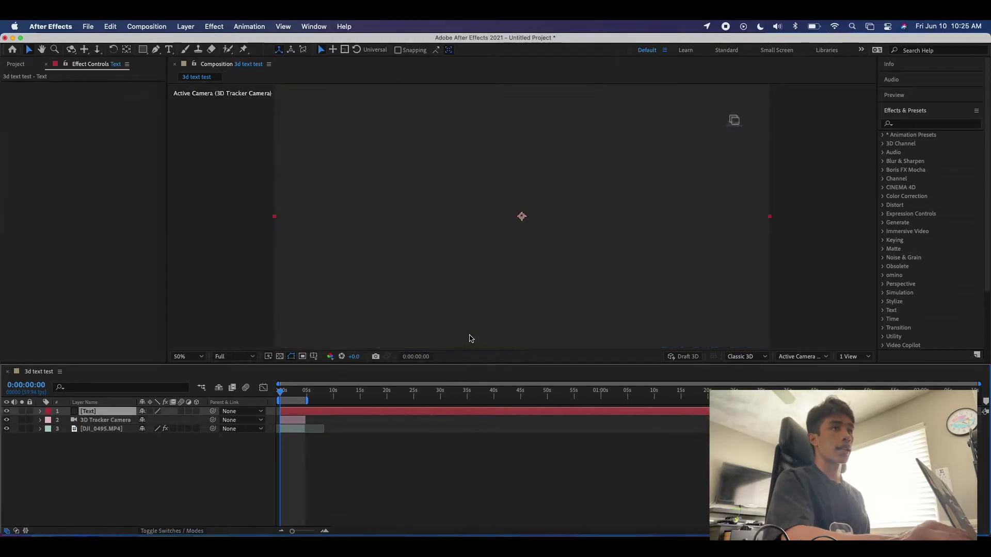
# Find the Video Copilot Element effect with the search "ele", apply it to the Text solid, and return to the first frame
pyautogui.moveTo(280, 391); pyautogui.dragTo(291, 391)
pyautogui.moveTo(980, 384); pyautogui.dragTo(308, 384)
pyautogui.moveTo(305, 393)
pyautogui.mouseDown()
pyautogui.moveTo(279, 395)
pyautogui.moveTo(305, 398)
pyautogui.mouseUp()
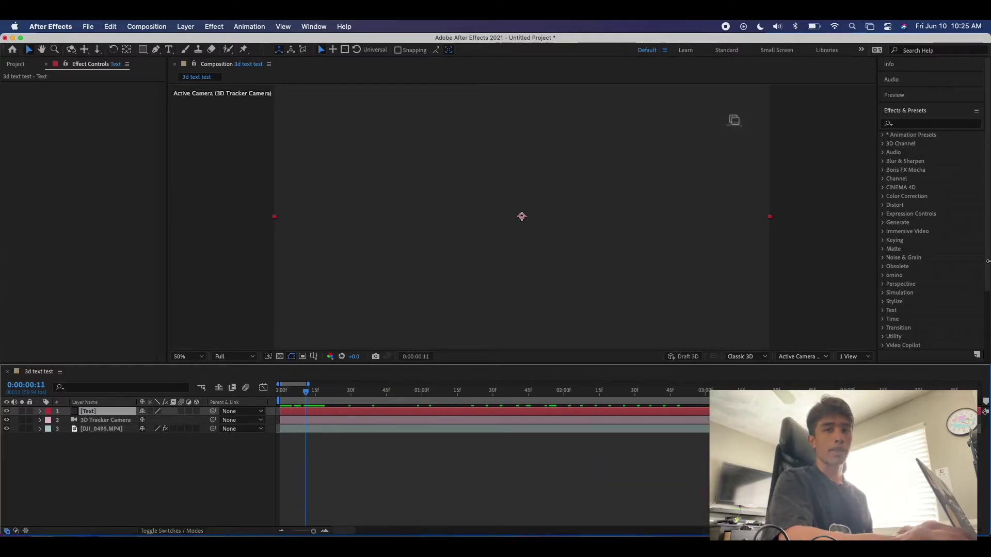
pyautogui.click(933, 124)
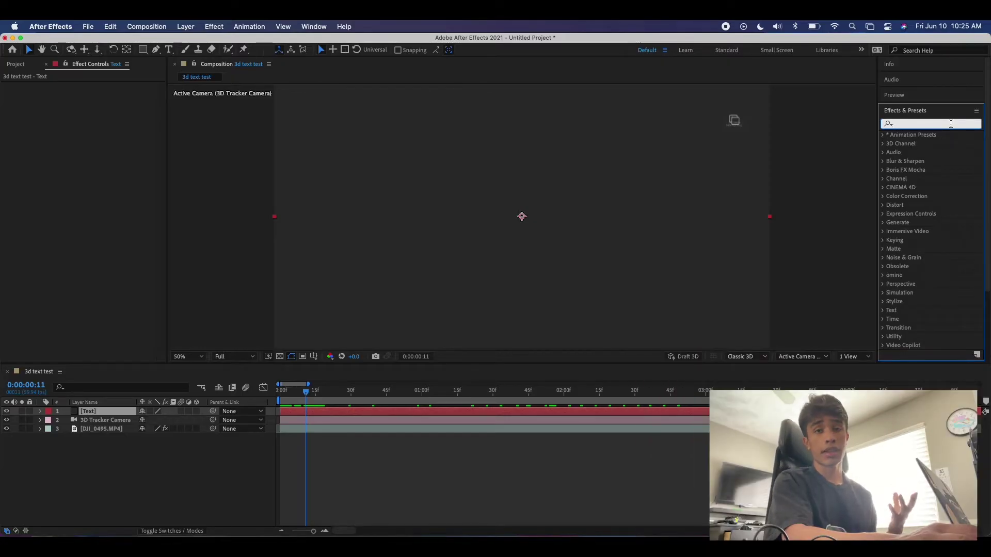
pyautogui.click(947, 124)
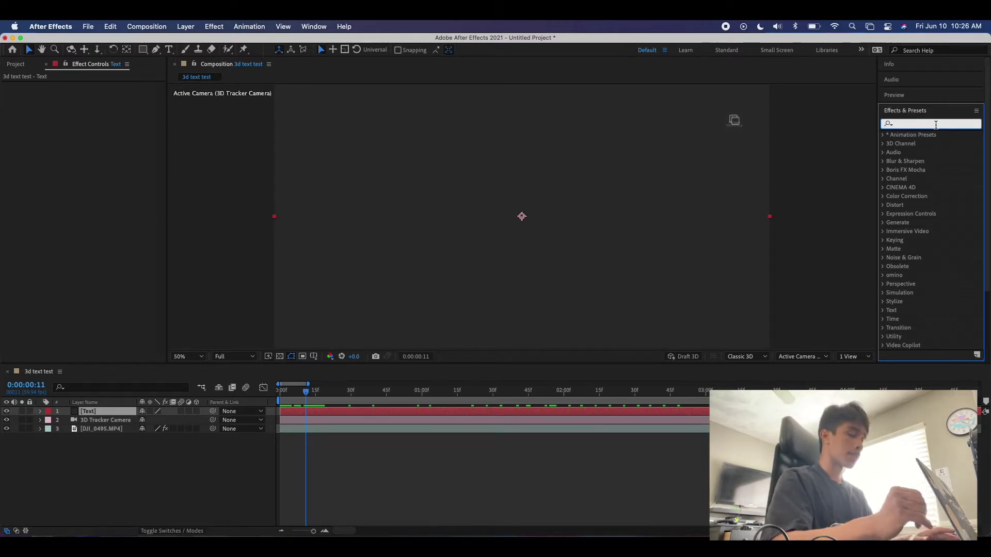
pyautogui.write('ele')
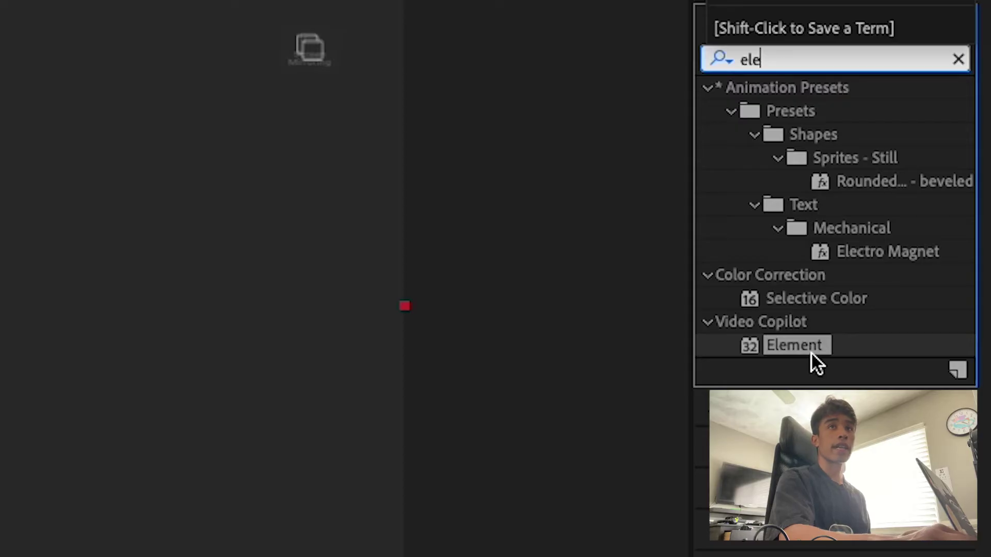
pyautogui.moveTo(811, 353); pyautogui.dragTo(117, 415)
pyautogui.moveTo(307, 395); pyautogui.dragTo(276, 400)
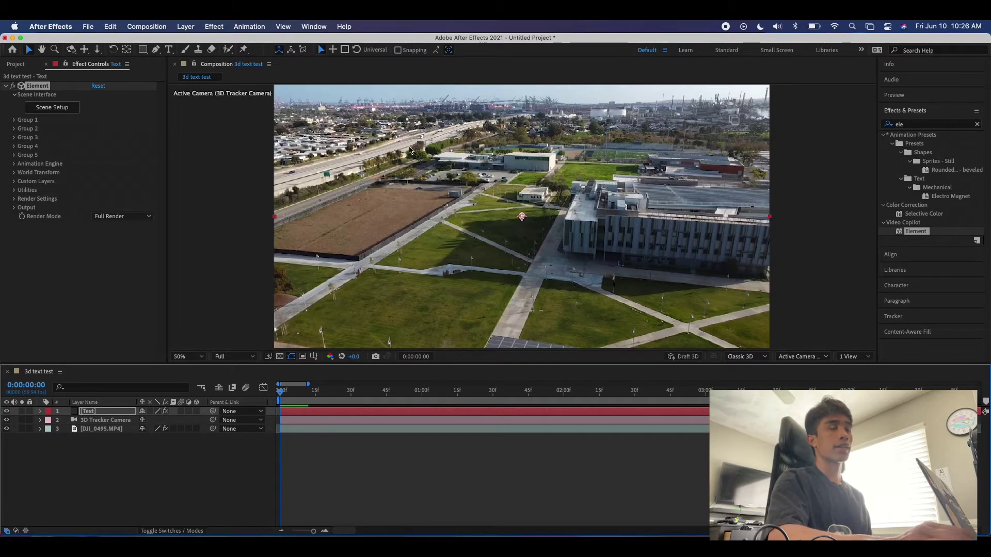
# Create a text layer over the footage reading "PLEASE SUBSCRIBE"
pyautogui.click(533, 245)
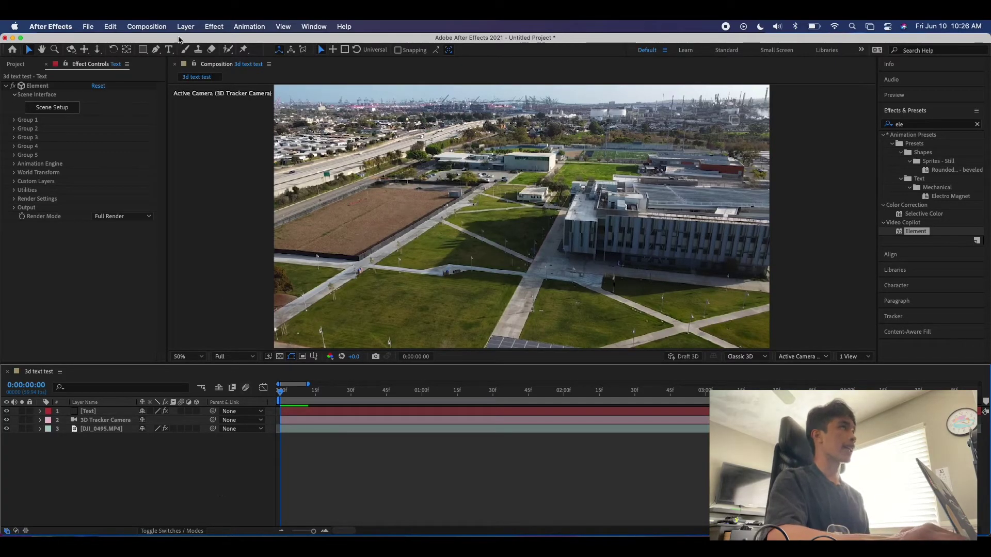
pyautogui.click(168, 49)
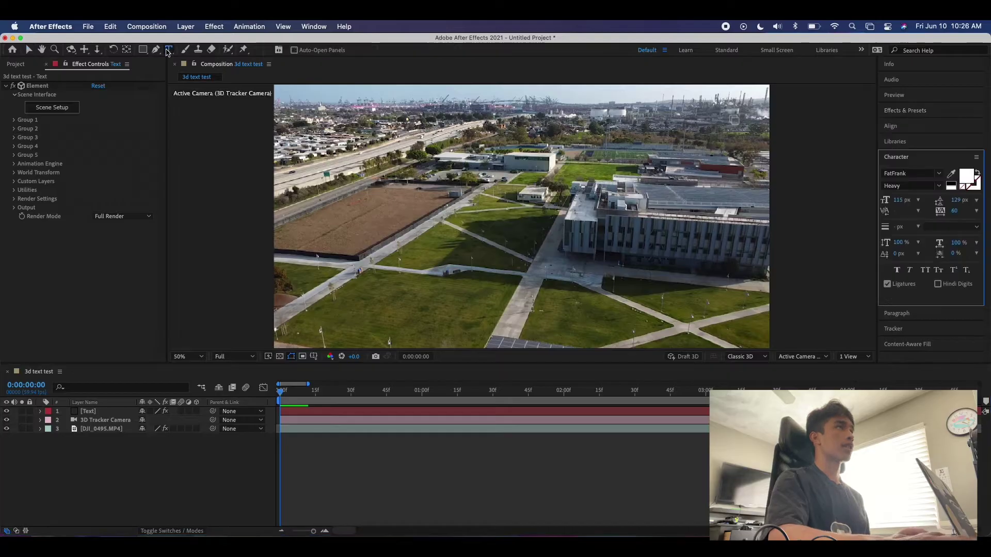
pyautogui.click(384, 218)
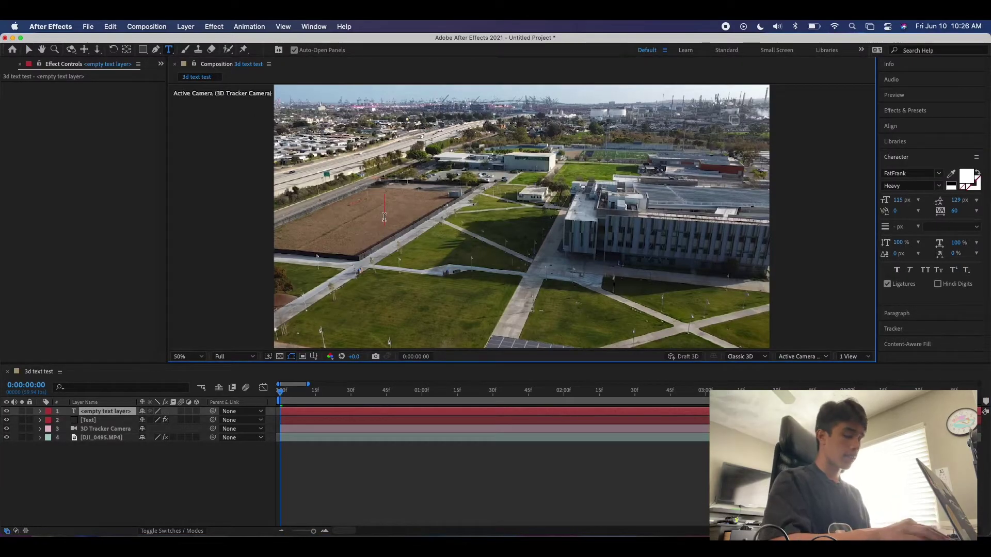
pyautogui.write('PLEASE SU')
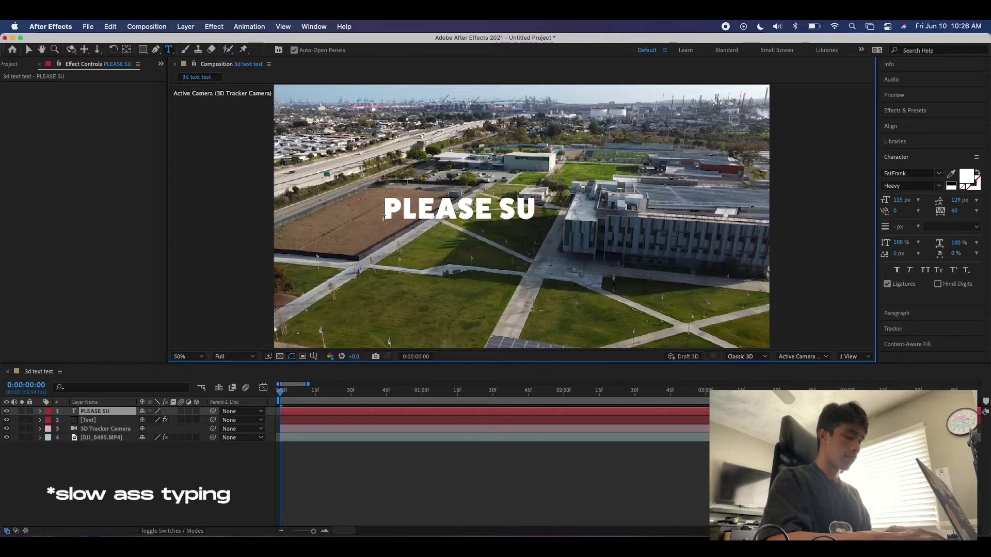
pyautogui.write('BSCRIBE')
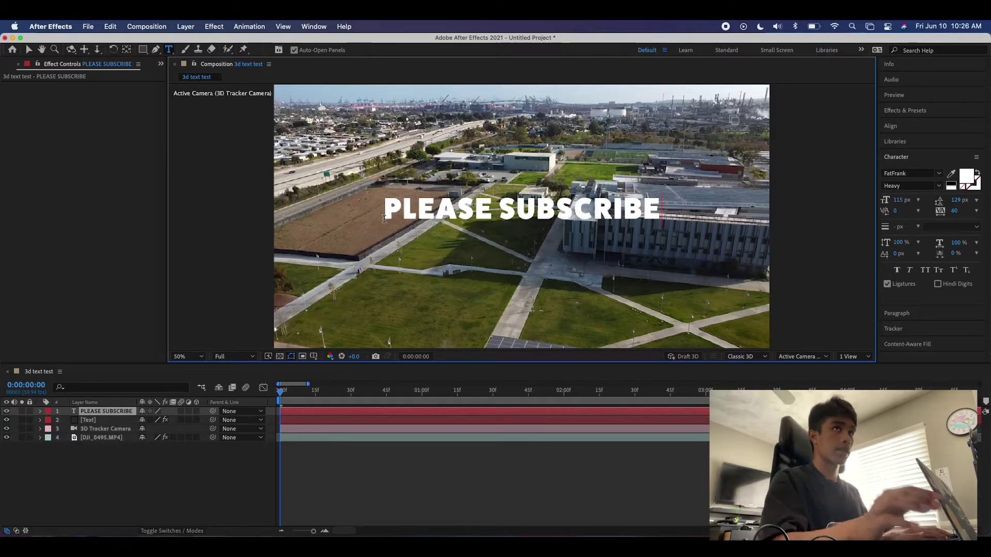
# Set the PLEASE SUBSCRIBE text to 185 px with -1 tracking and center it horizontally in the frame
pyautogui.tripleClick(569, 203)
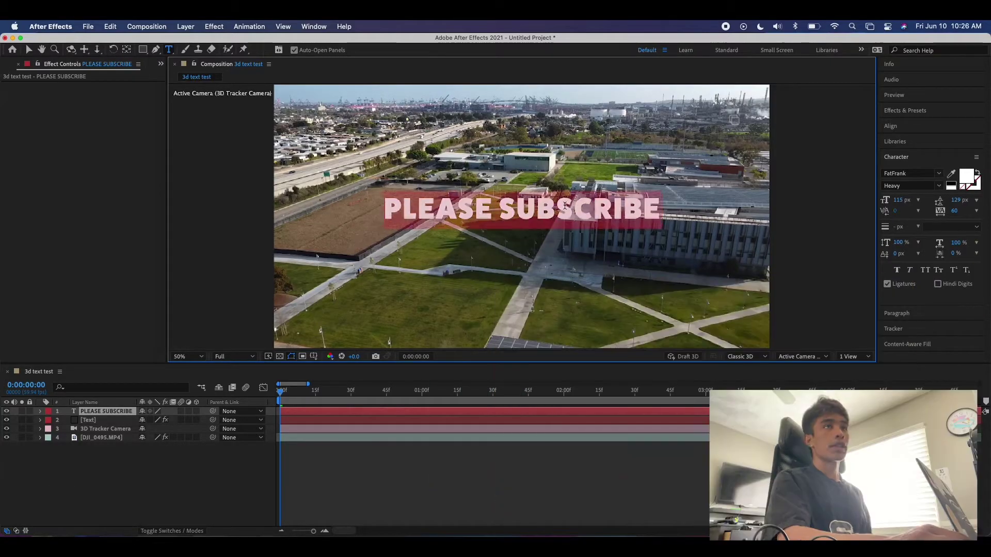
pyautogui.tripleClick(563, 206)
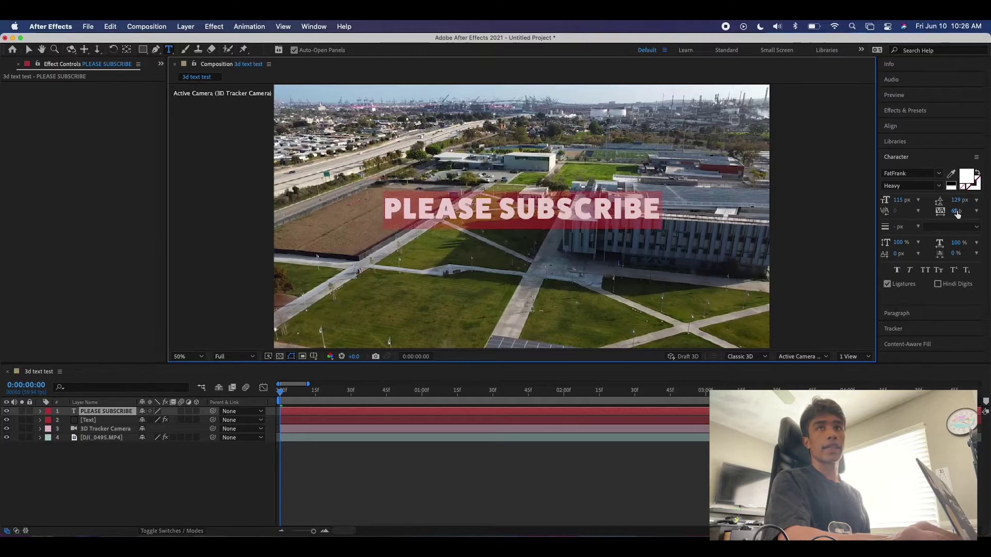
pyautogui.moveTo(957, 214); pyautogui.dragTo(934, 218)
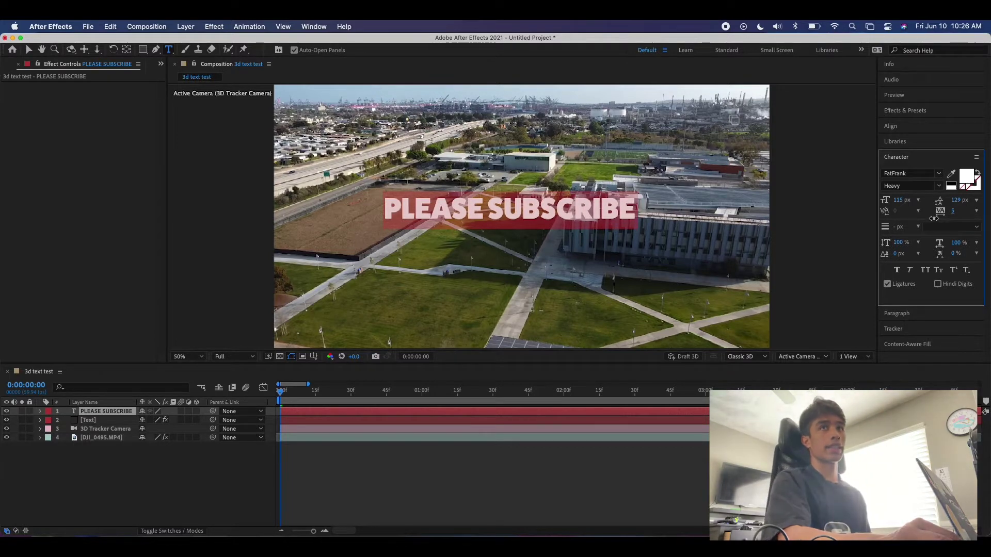
pyautogui.moveTo(908, 198); pyautogui.dragTo(933, 202)
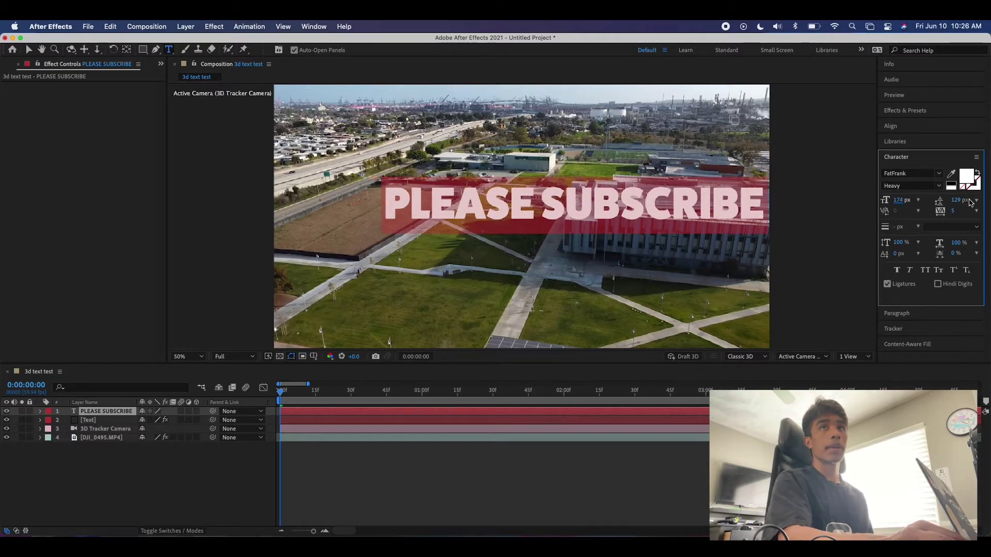
pyautogui.moveTo(952, 214); pyautogui.dragTo(892, 201)
pyautogui.moveTo(651, 267); pyautogui.dragTo(587, 278)
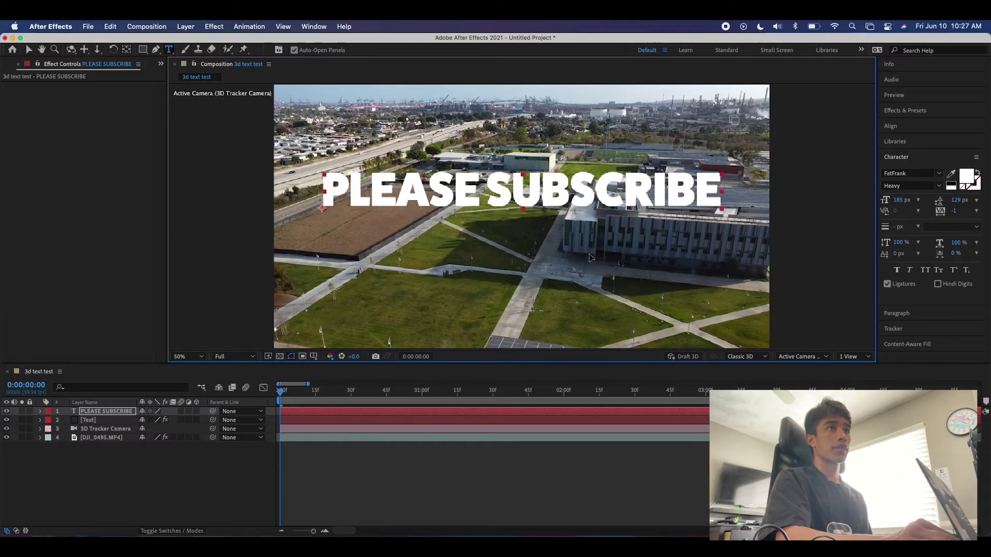
pyautogui.click(287, 489)
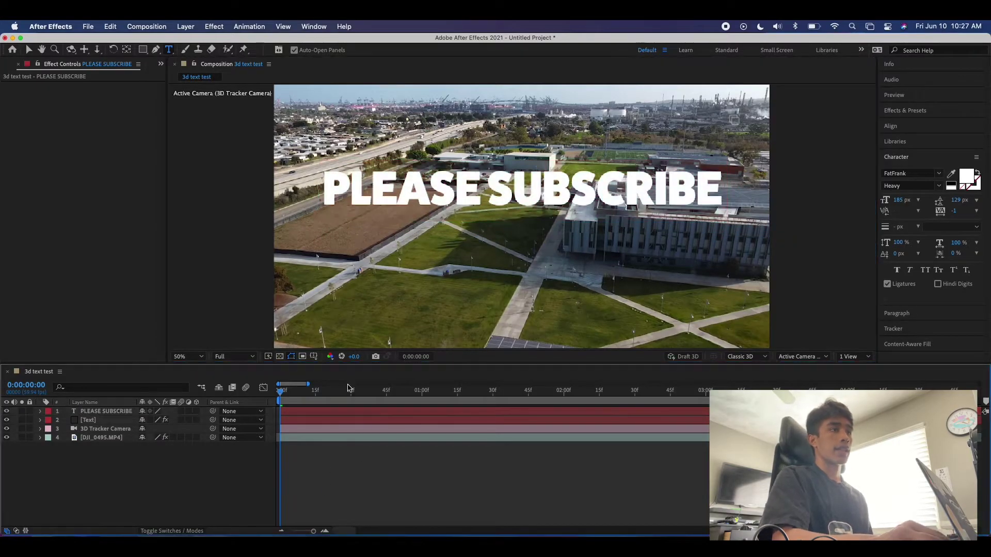
# Assign the PLEASE SUBSCRIBE text layer to Path Layer 1 in the custom text and masks of the Text solid's Element effect
pyautogui.click(102, 412)
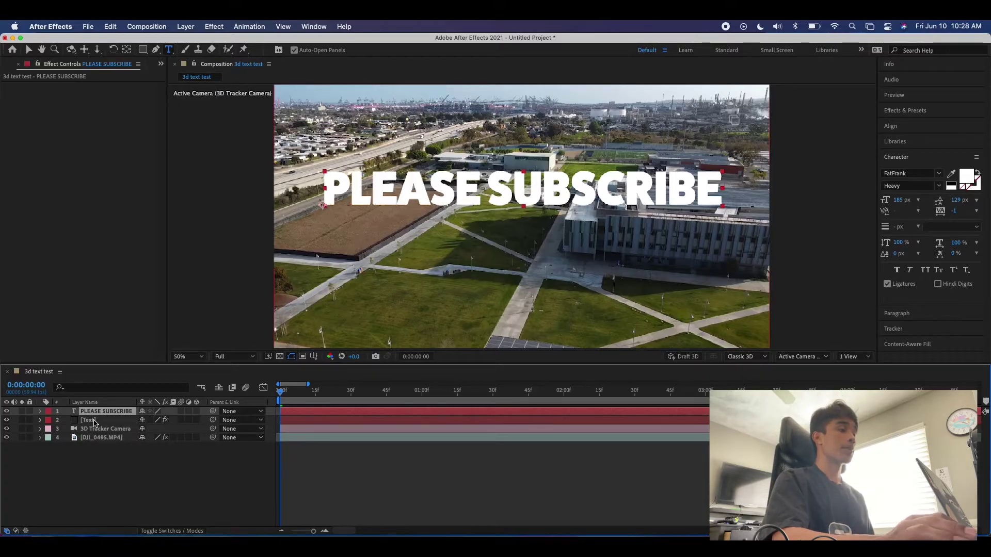
pyautogui.click(94, 423)
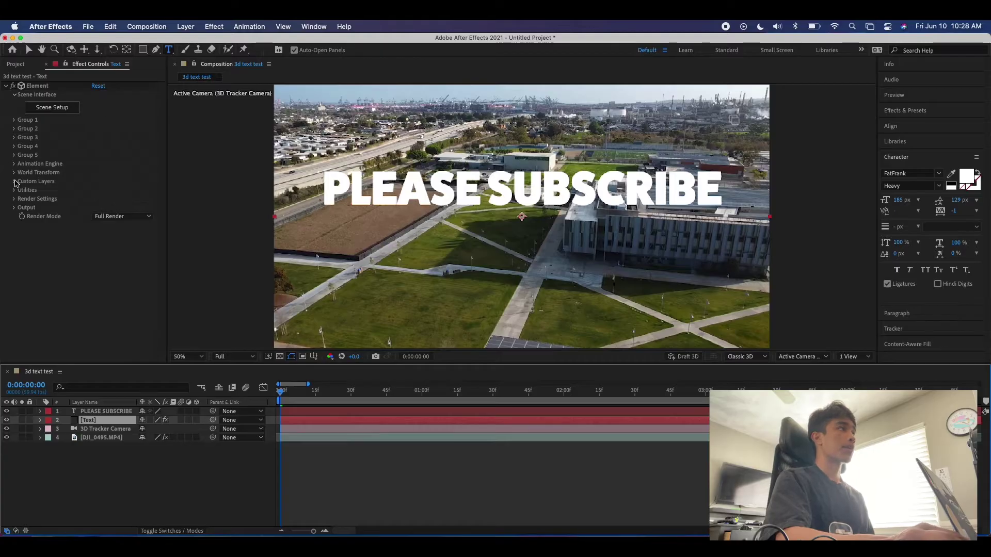
pyautogui.click(15, 182)
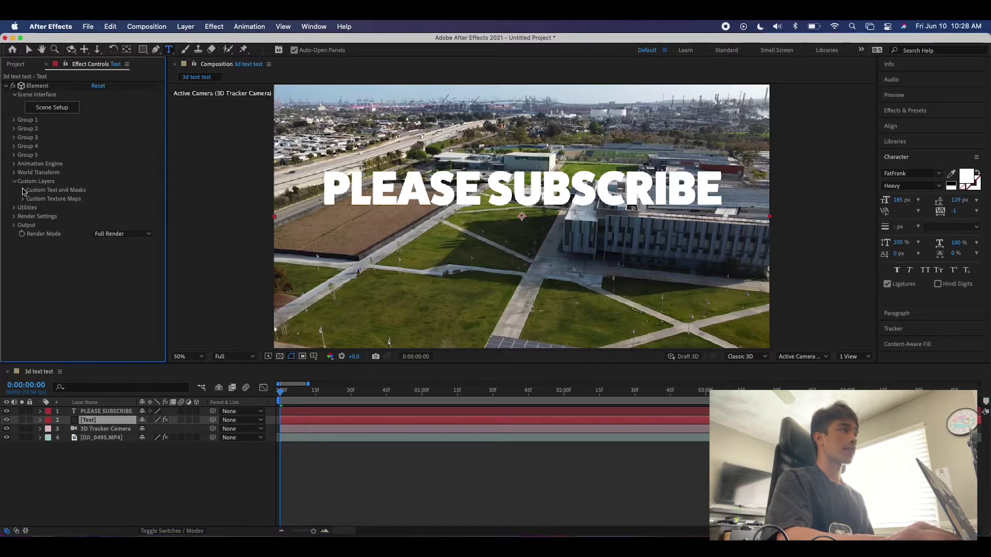
pyautogui.click(23, 190)
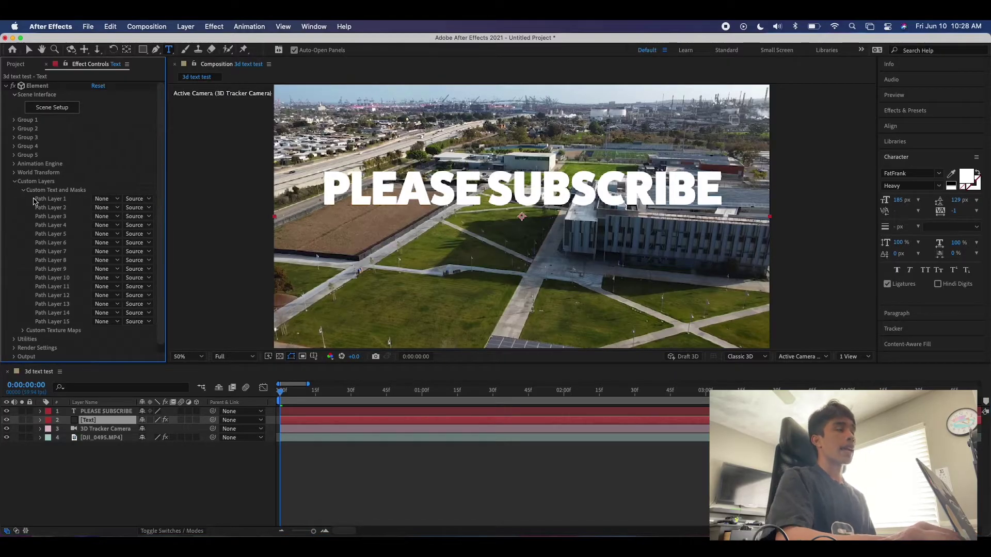
pyautogui.click(110, 199)
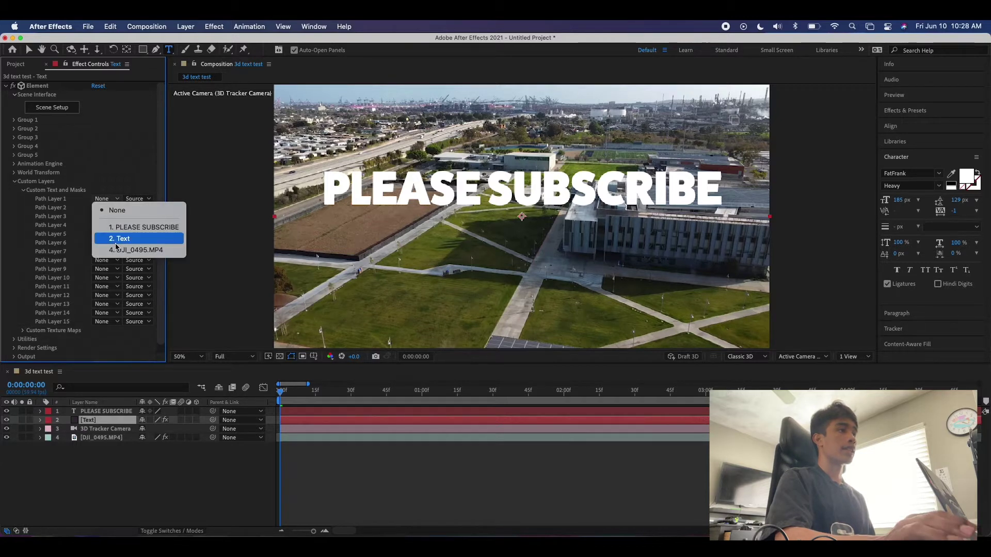
pyautogui.click(124, 228)
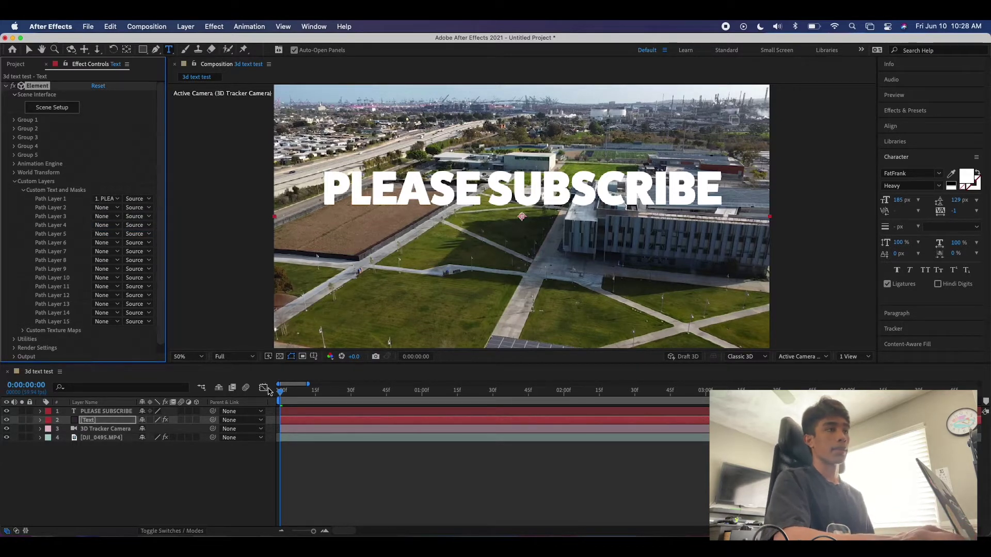
pyautogui.moveTo(280, 393); pyautogui.dragTo(303, 398)
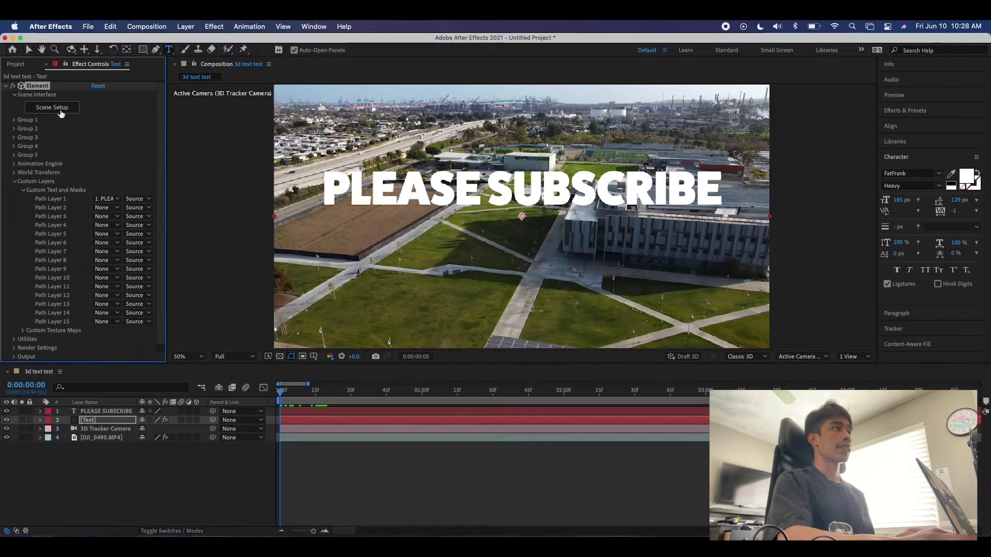
# Extrude the PLEASE SUBSCRIBE path into a 3D model in Element's Scene Setup, inspect it from several angles, and apply the scene
pyautogui.click(58, 107)
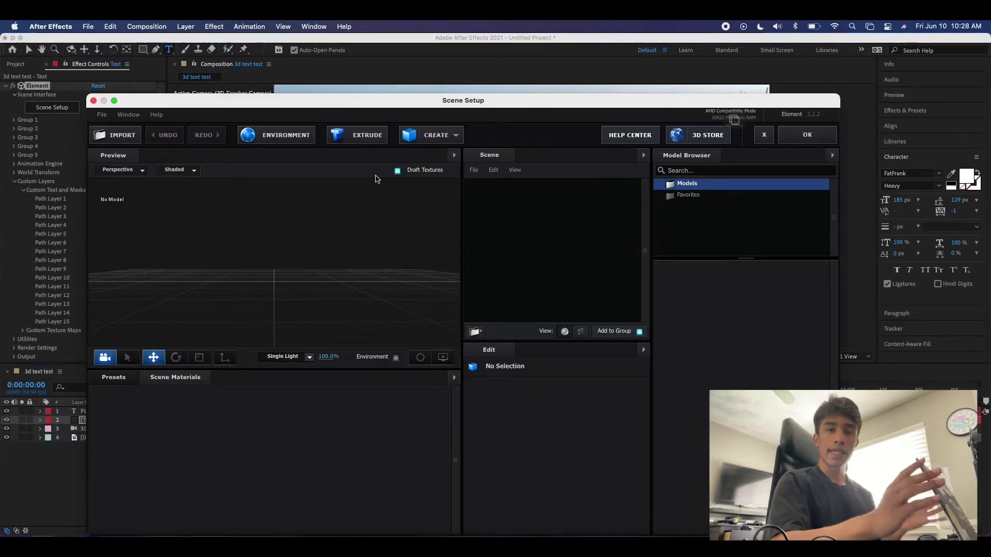
pyautogui.moveTo(294, 247); pyautogui.dragTo(397, 278)
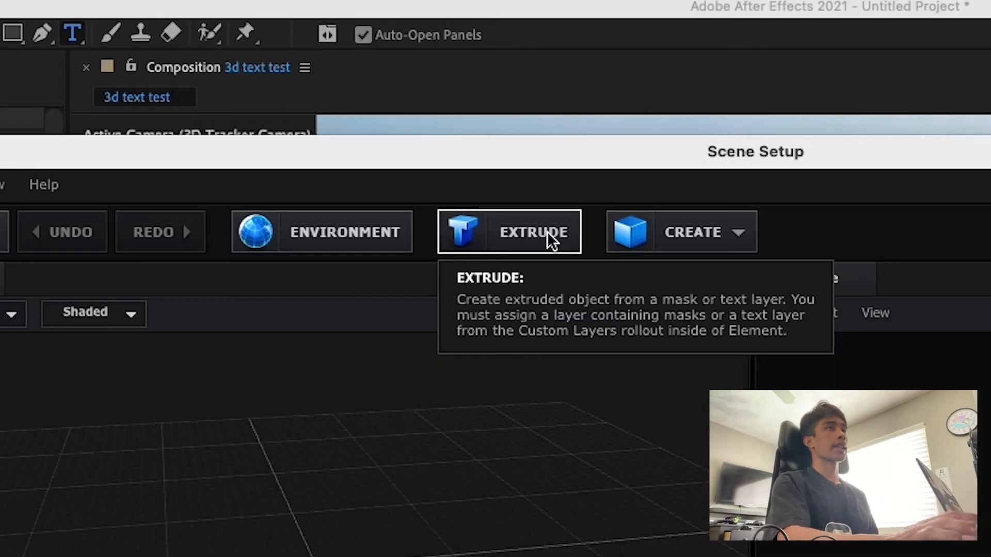
pyautogui.click(375, 138)
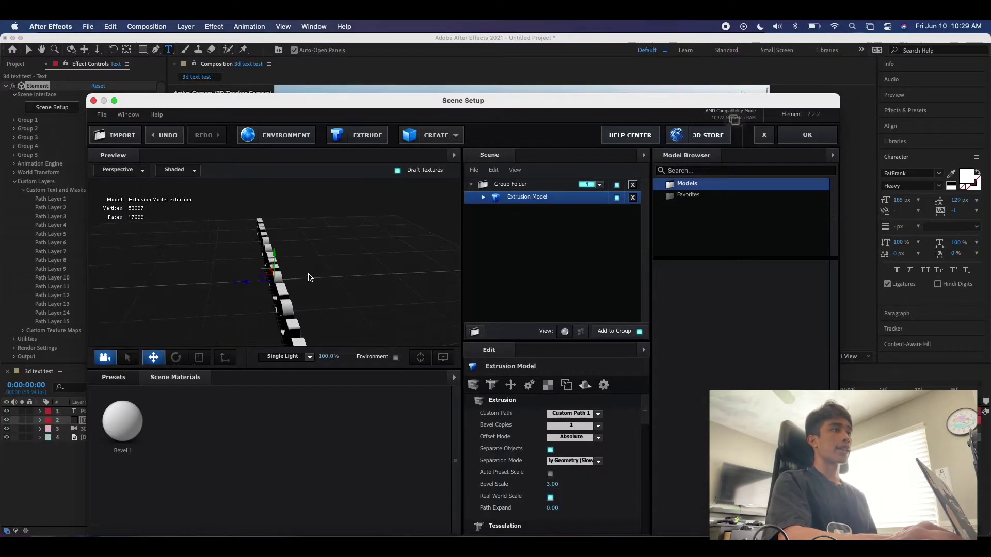
pyautogui.moveTo(310, 278); pyautogui.dragTo(224, 258)
pyautogui.moveTo(345, 219); pyautogui.dragTo(360, 217)
pyautogui.moveTo(351, 251); pyautogui.dragTo(232, 244)
pyautogui.scroll(5, 231, 243)
pyautogui.scroll(-8, 231, 243)
pyautogui.scroll(5, 230, 243)
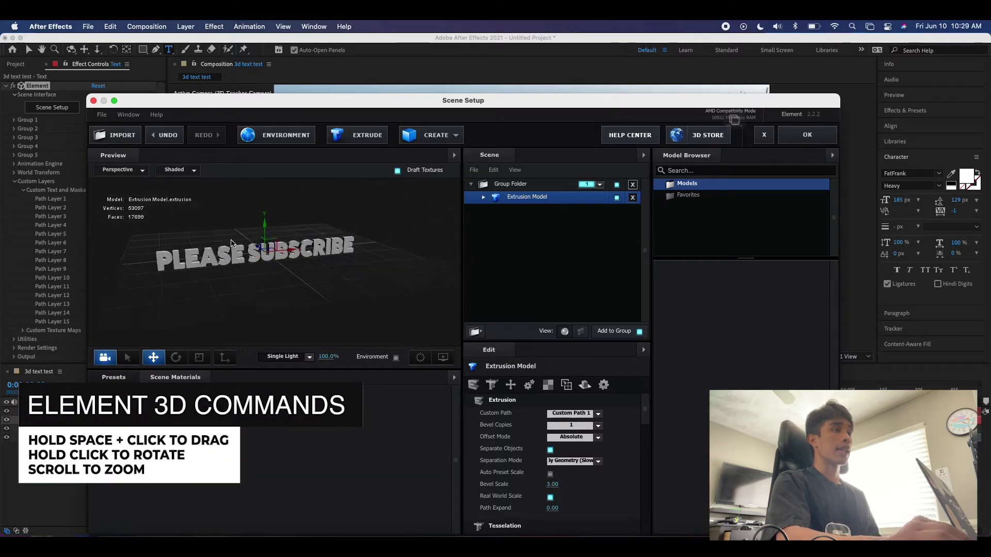
pyautogui.click(804, 142)
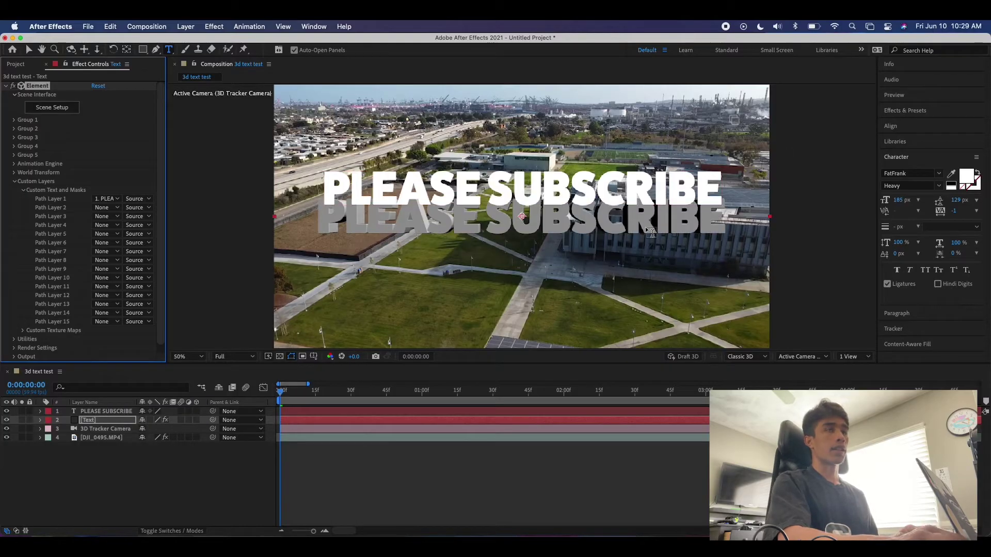
# Hide the flat PLEASE SUBSCRIBE text layer and play the composition from the first frame to check the 3D text
pyautogui.click(7, 412)
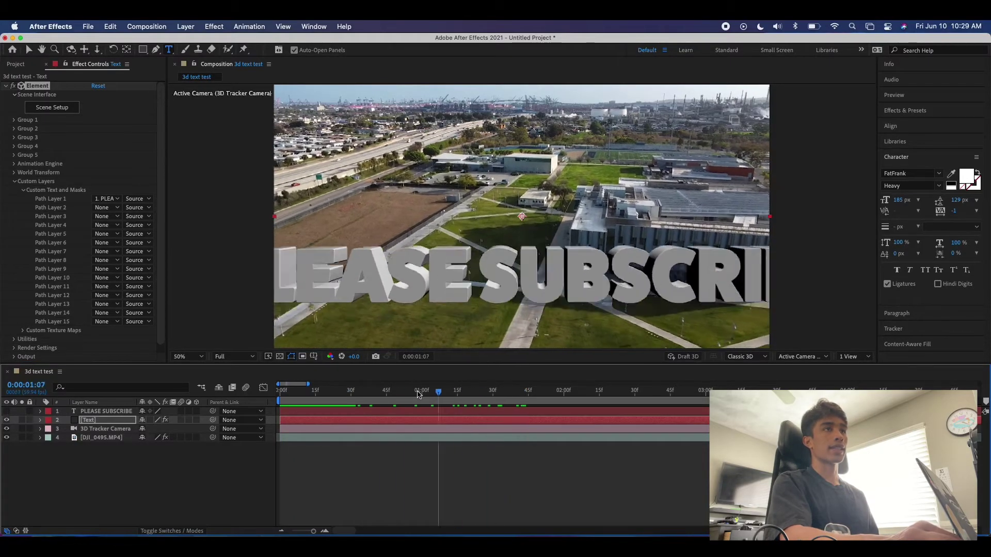
pyautogui.moveTo(266, 398); pyautogui.dragTo(234, 394)
pyautogui.press('space')
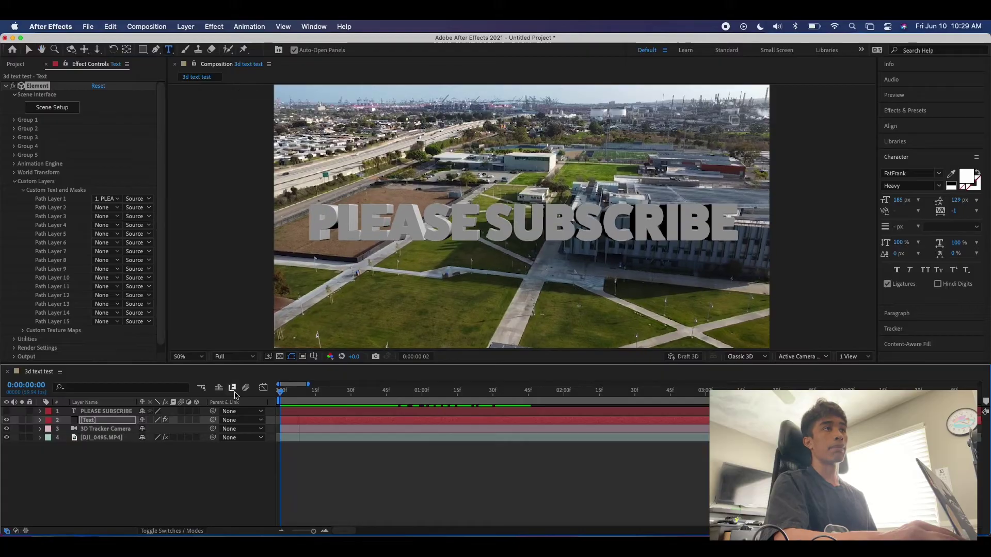
pyautogui.press('space')
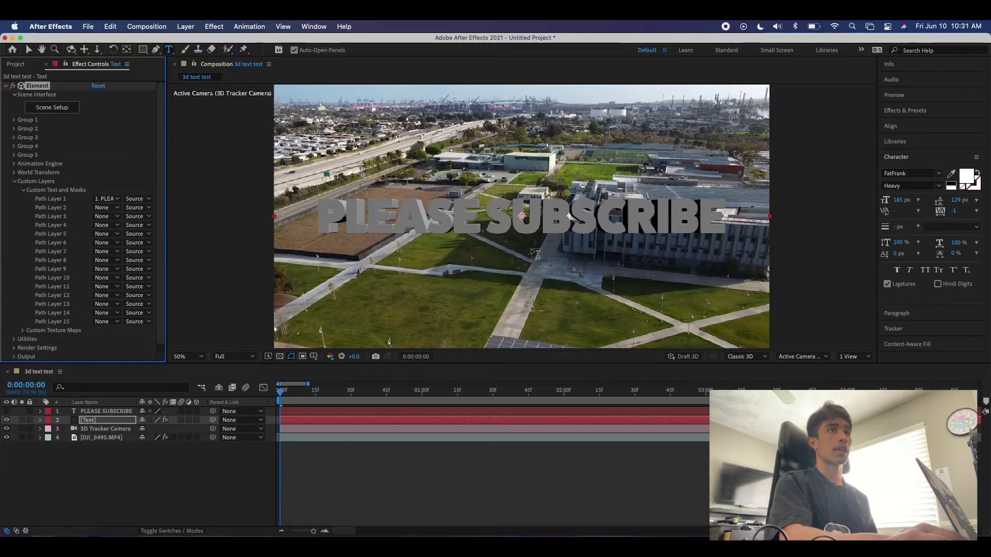
# Assign the DJI_0495.MP4 footage to Layer 1 in Element's custom texture maps
pyautogui.click(23, 331)
pyautogui.scroll(-5, 22, 332)
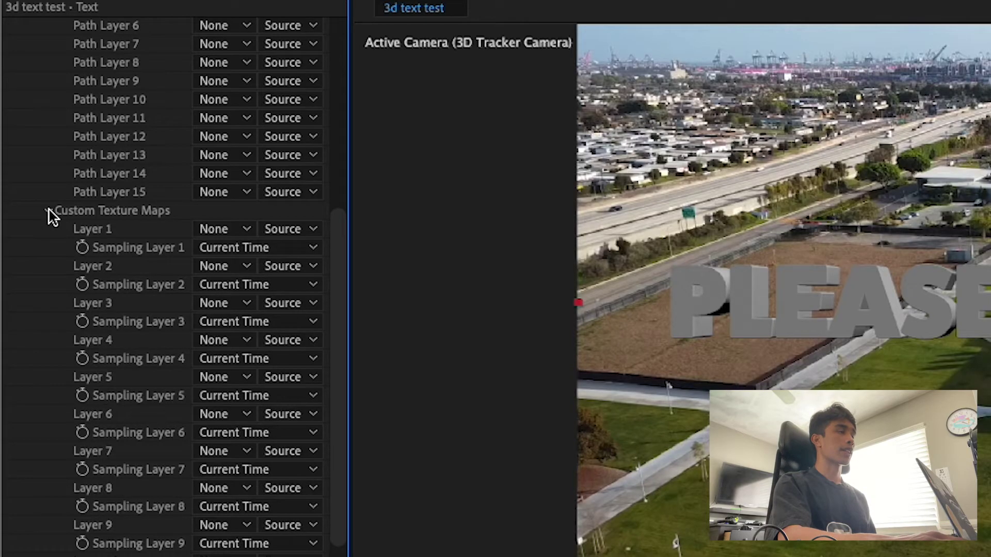
pyautogui.click(241, 227)
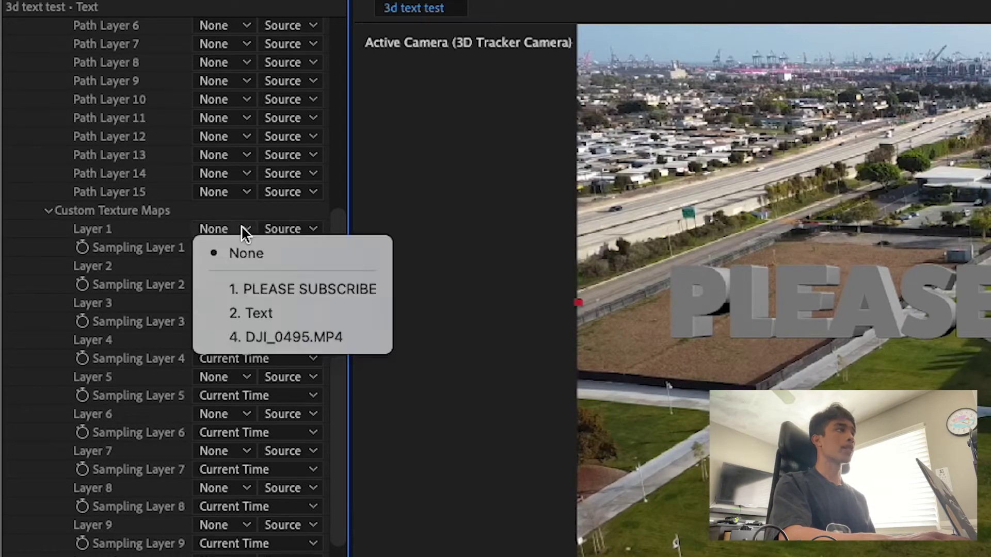
pyautogui.click(263, 337)
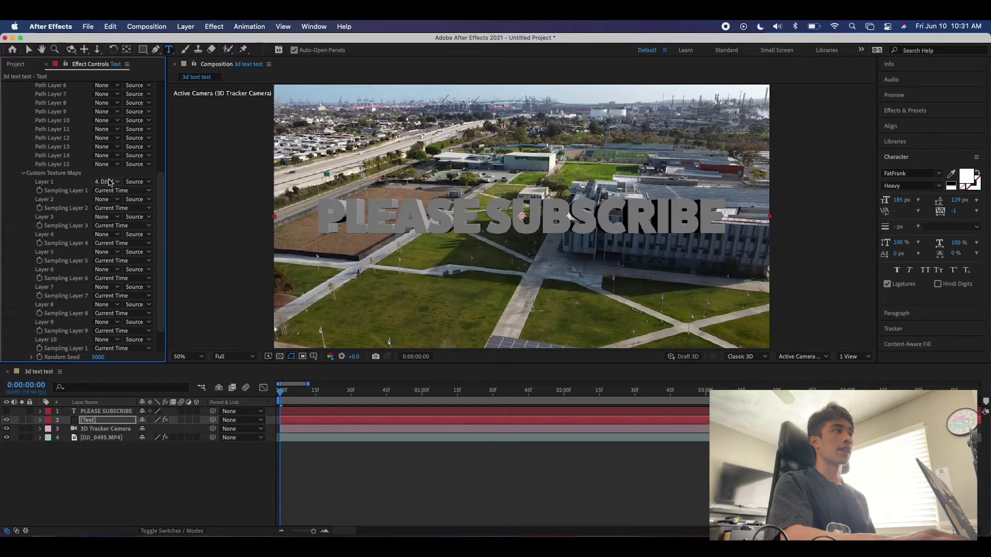
pyautogui.scroll(6, 41, 106)
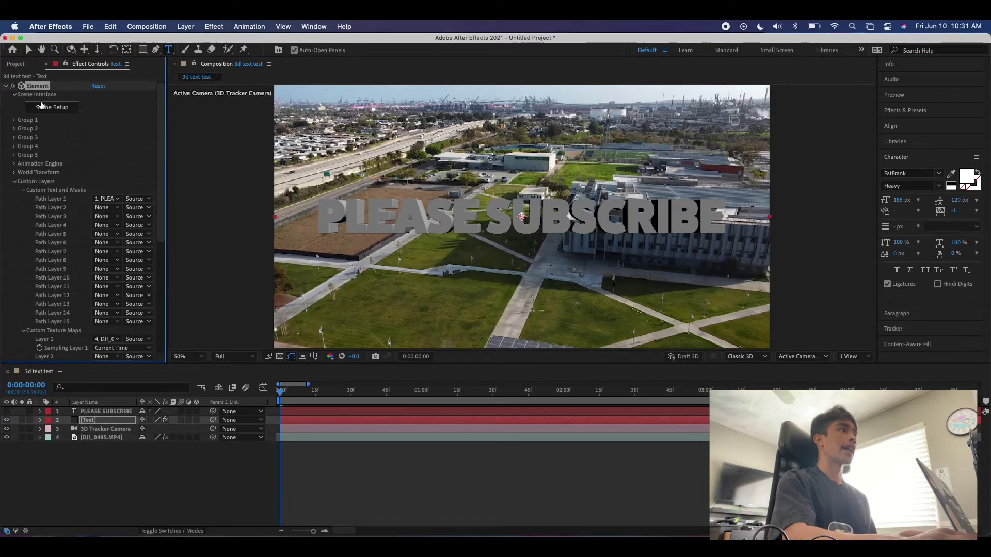
# Set the Environment texture of the extrusion model's Bevel 1 material to Custom Layer 1 [DJI_0495.MP4] in Scene Setup
pyautogui.click(52, 107)
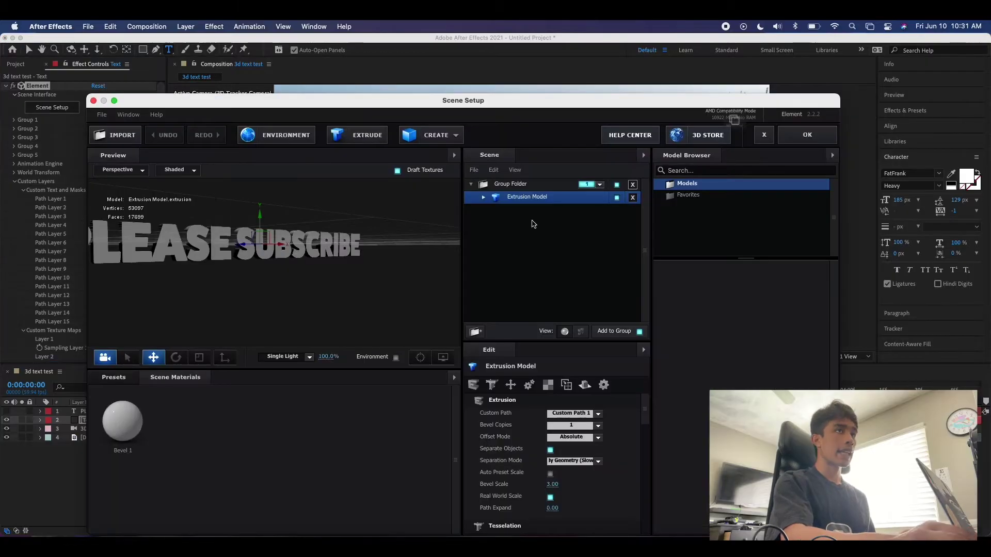
pyautogui.click(484, 197)
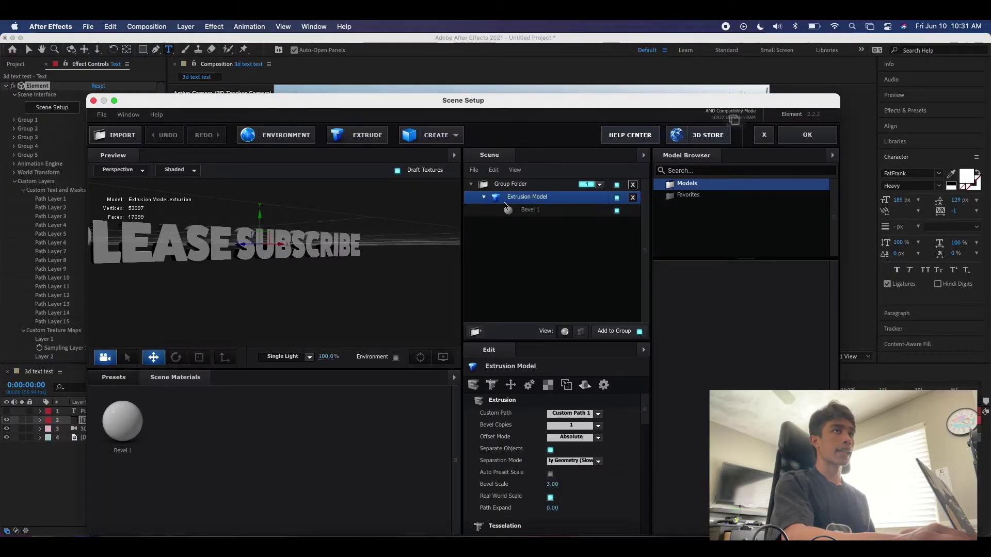
pyautogui.click(540, 211)
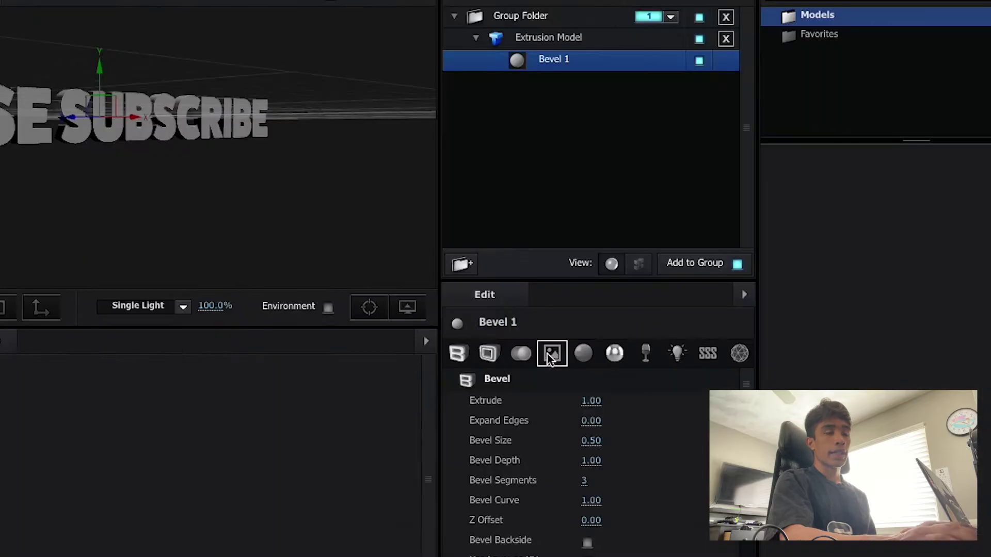
pyautogui.click(529, 385)
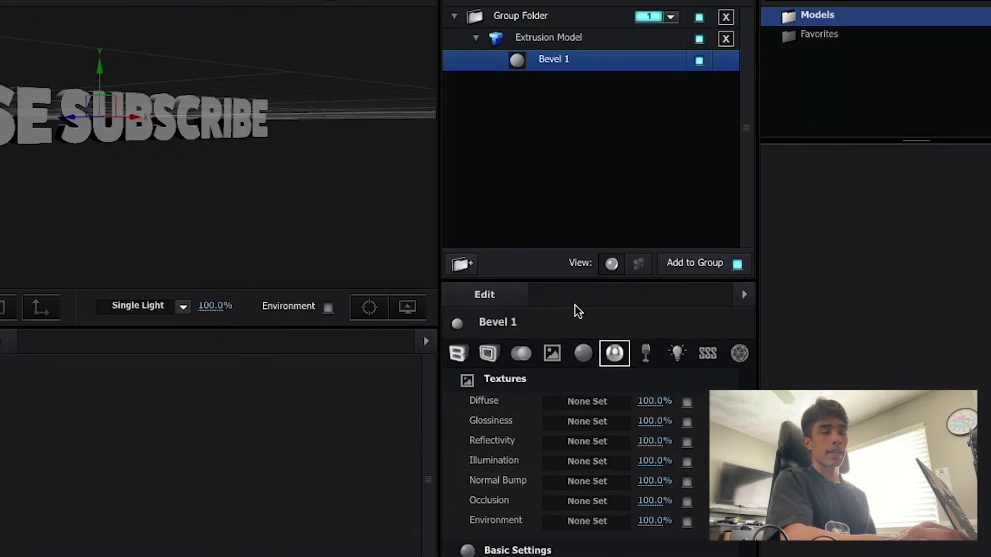
pyautogui.click(570, 519)
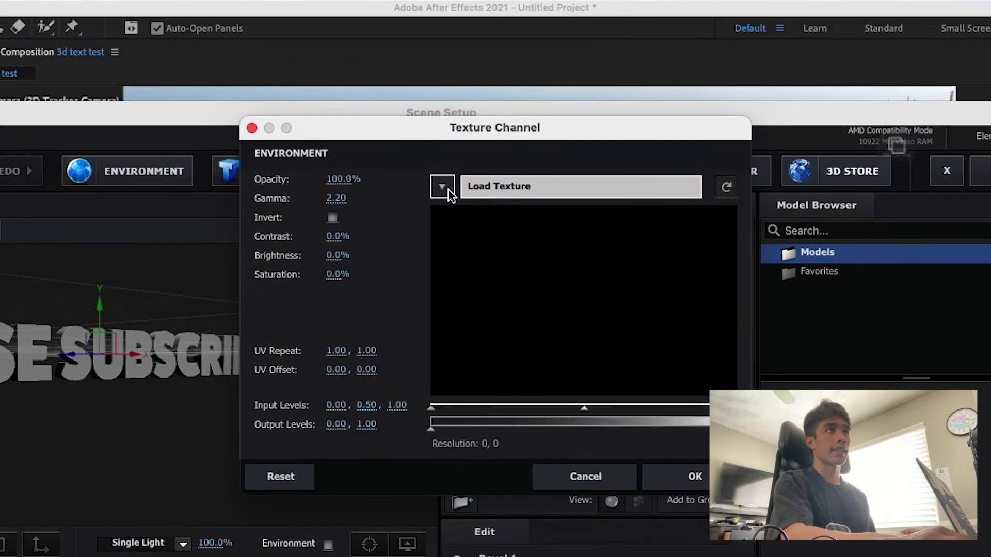
pyautogui.click(442, 186)
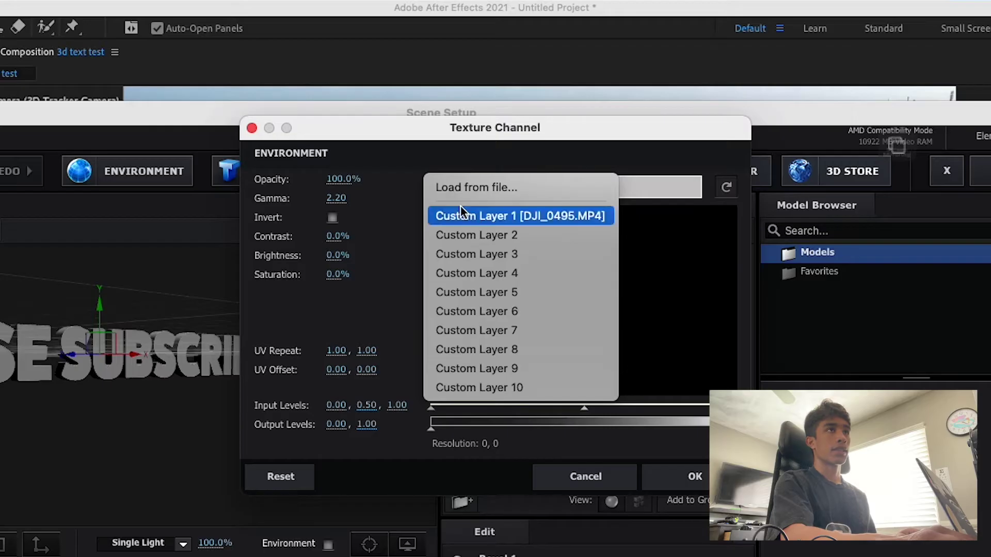
pyautogui.click(460, 209)
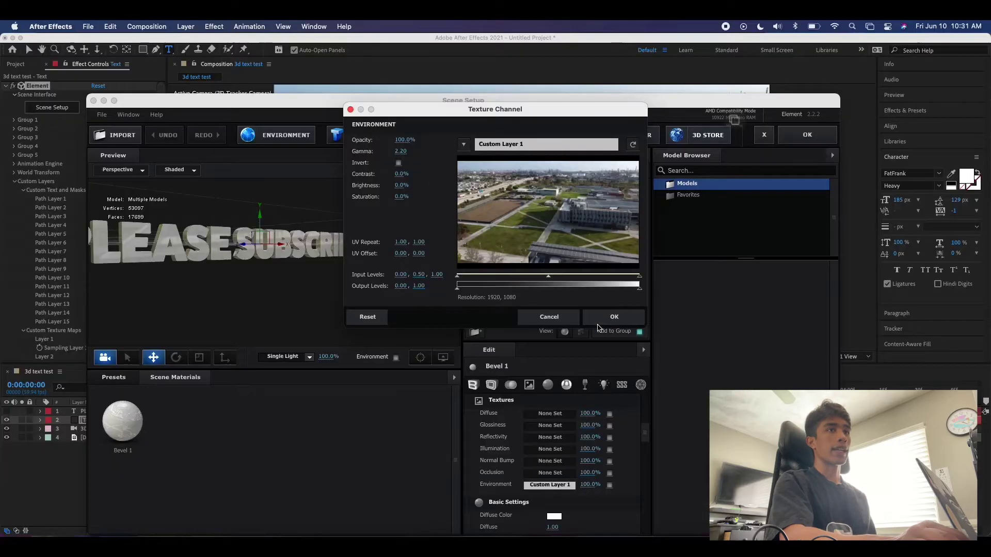
pyautogui.click(694, 476)
# Raise the Bevel 1 material's reflectivity intensity to 77% and inspect the reflections on the 3D text
pyautogui.moveTo(211, 243); pyautogui.dragTo(199, 277)
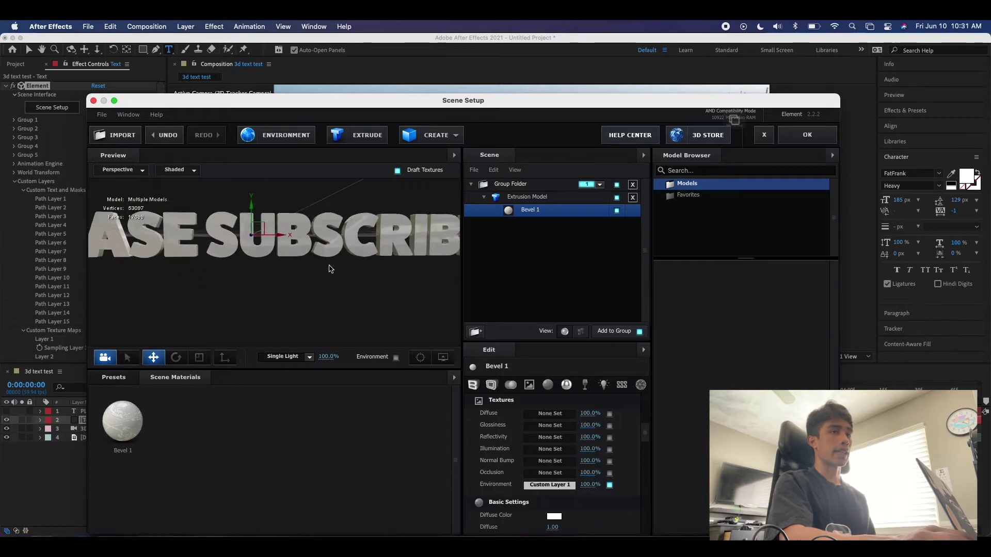
pyautogui.press('super+z')
pyautogui.moveTo(365, 284); pyautogui.dragTo(336, 284)
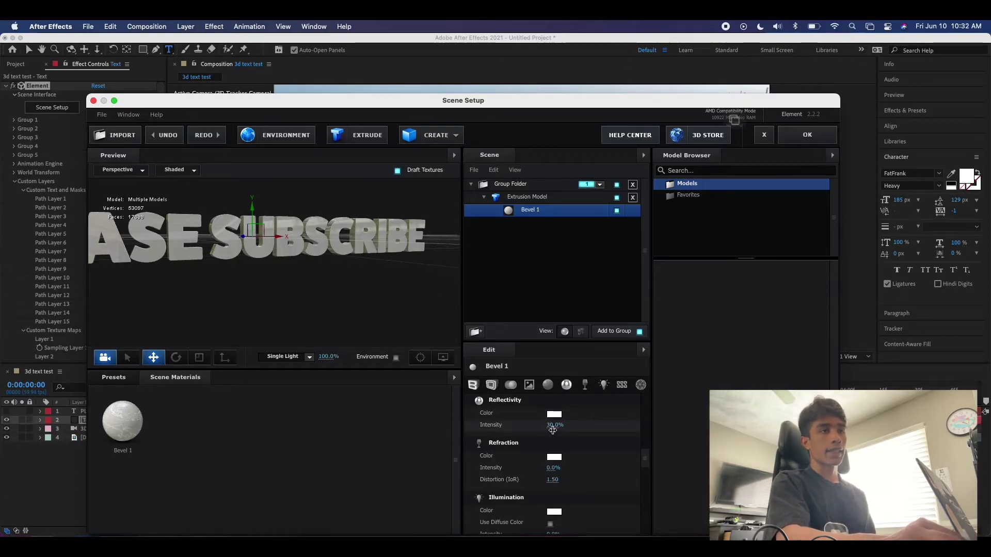
pyautogui.moveTo(574, 424); pyautogui.dragTo(583, 424)
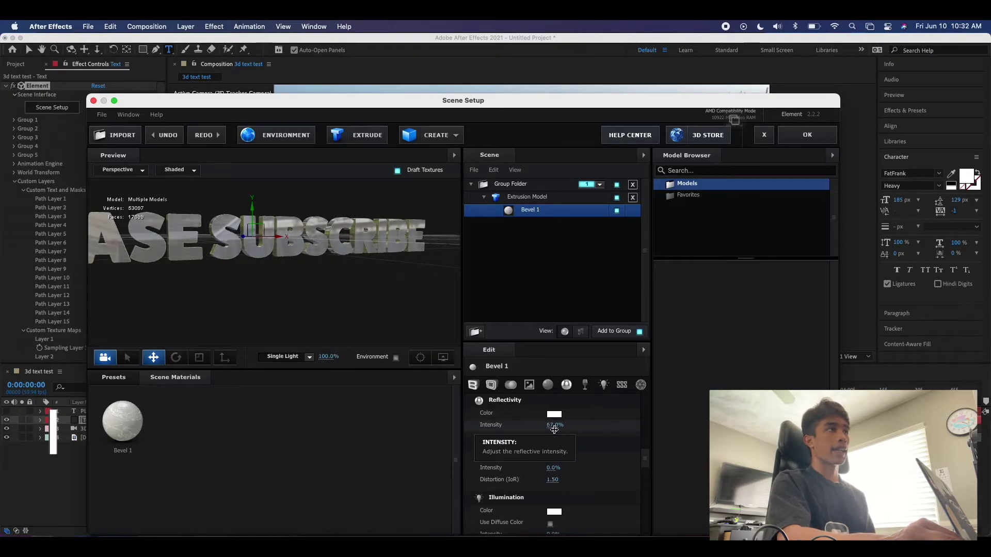
pyautogui.moveTo(550, 428); pyautogui.dragTo(559, 427)
pyautogui.moveTo(328, 304)
pyautogui.mouseDown()
pyautogui.moveTo(382, 296)
pyautogui.moveTo(318, 303)
pyautogui.mouseUp()
pyautogui.moveTo(316, 343); pyautogui.dragTo(287, 233)
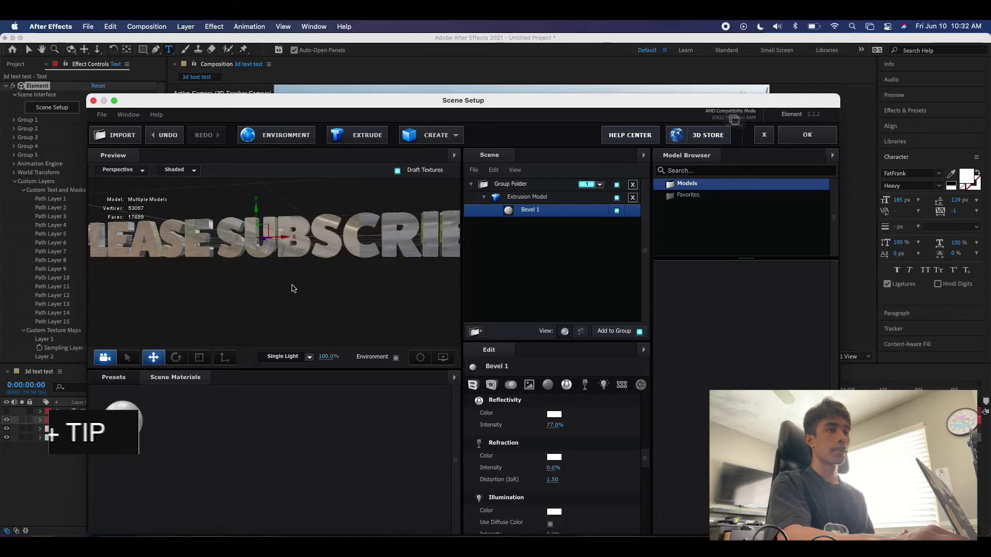
pyautogui.scroll(5, 574, 445)
pyautogui.scroll(-2, 574, 445)
pyautogui.moveTo(321, 261); pyautogui.dragTo(373, 264)
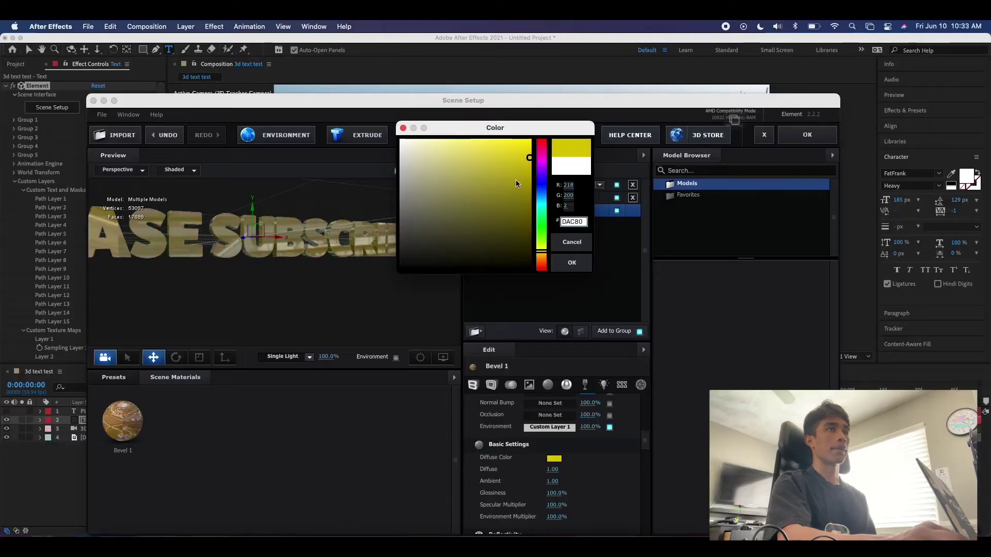
# Try a golden yellow diffuse color on the Bevel 1 material, apply the scene, and check it in the composition
pyautogui.click(527, 148)
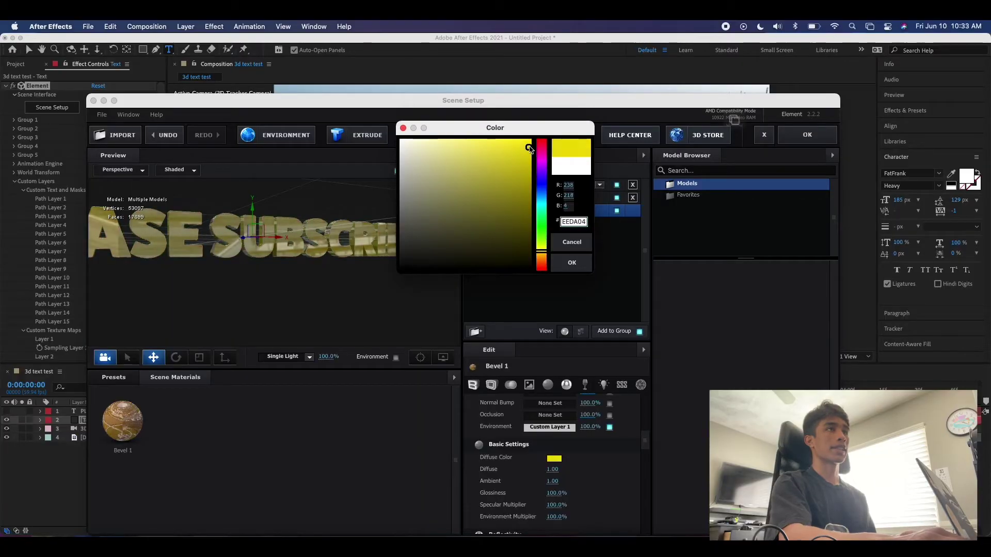
pyautogui.click(542, 254)
pyautogui.click(570, 262)
pyautogui.moveTo(351, 273); pyautogui.dragTo(283, 275)
pyautogui.click(818, 139)
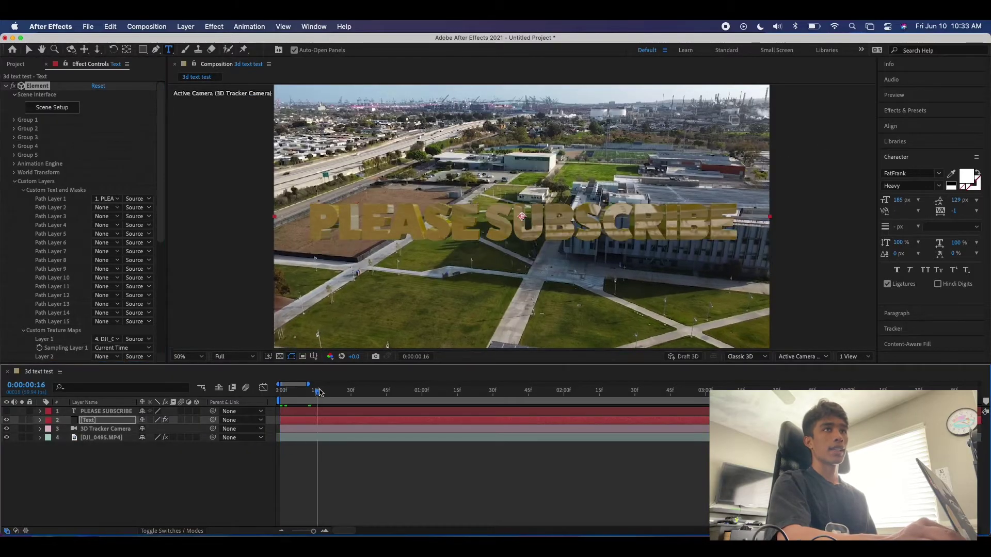
pyautogui.moveTo(277, 409); pyautogui.dragTo(299, 413)
# Set the Bevel 1 material's diffuse color to near-white, apply the scene, and check the text at frame 33
pyautogui.click(70, 108)
pyautogui.click(51, 107)
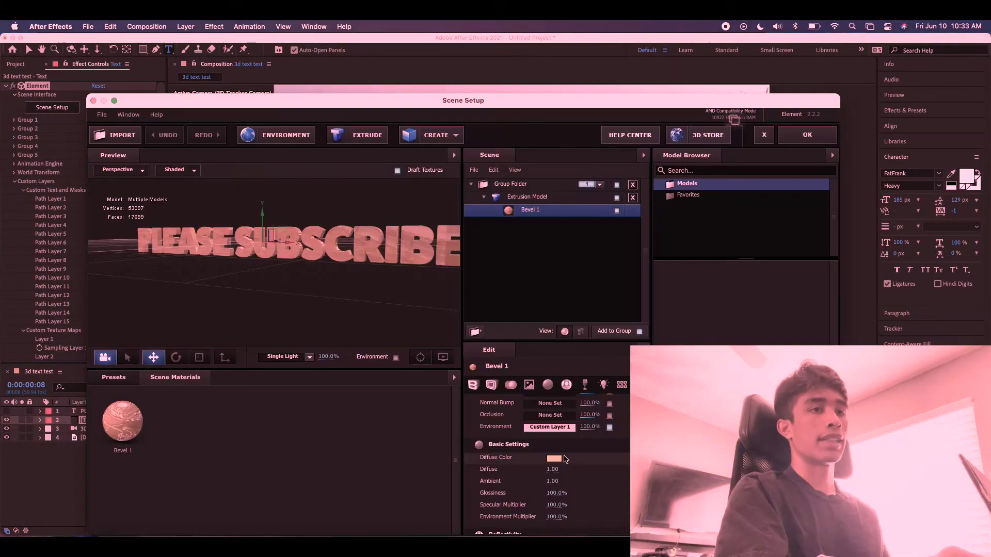
pyautogui.click(554, 458)
pyautogui.click(402, 140)
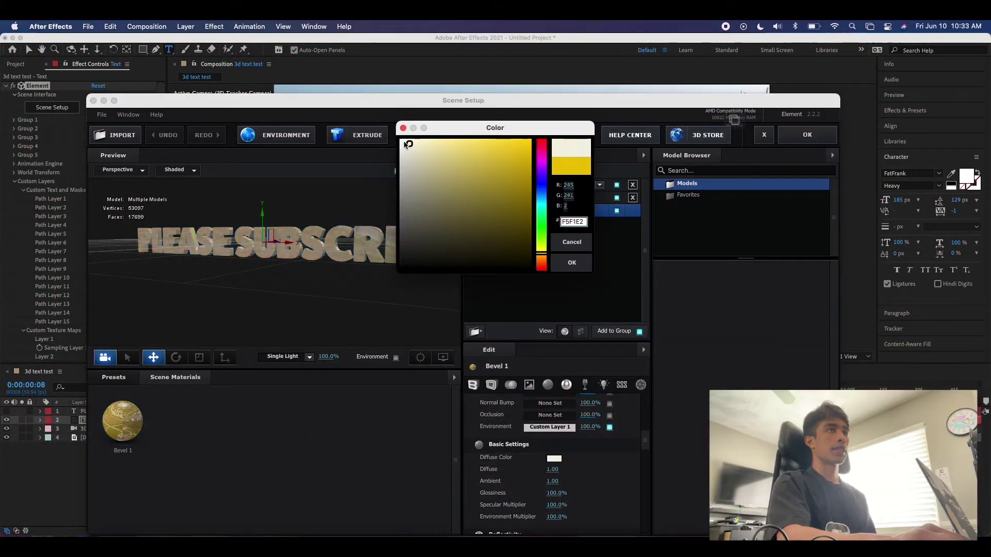
pyautogui.click(571, 262)
pyautogui.click(807, 135)
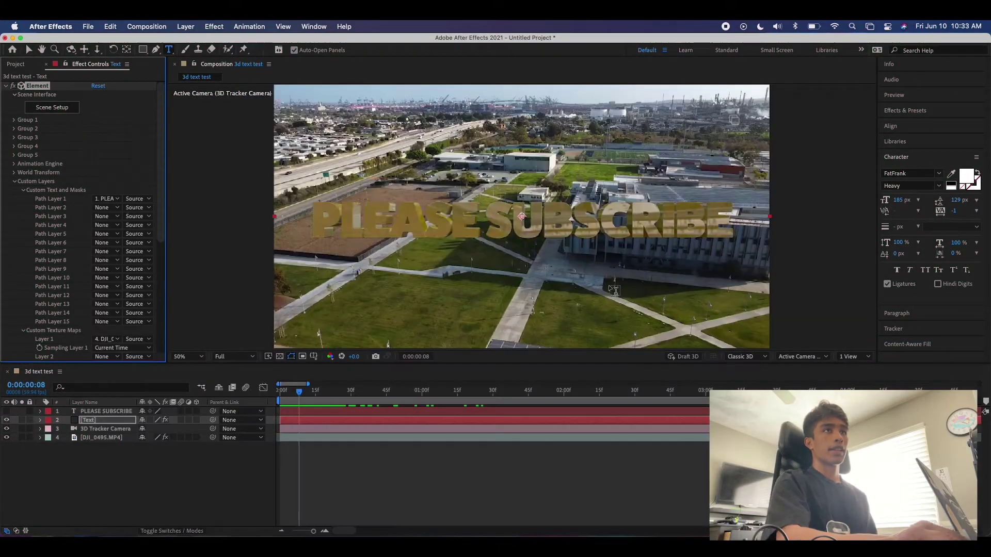
pyautogui.click(358, 390)
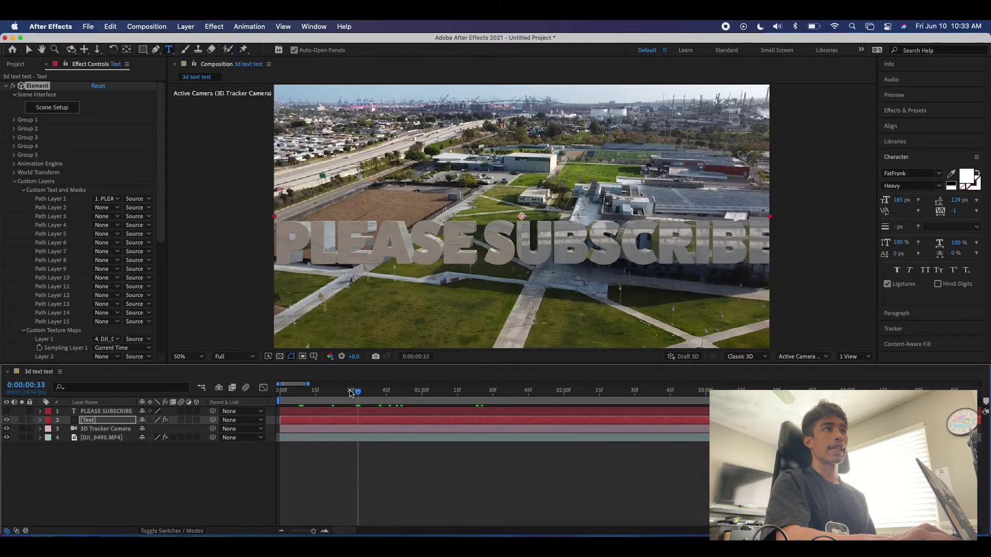
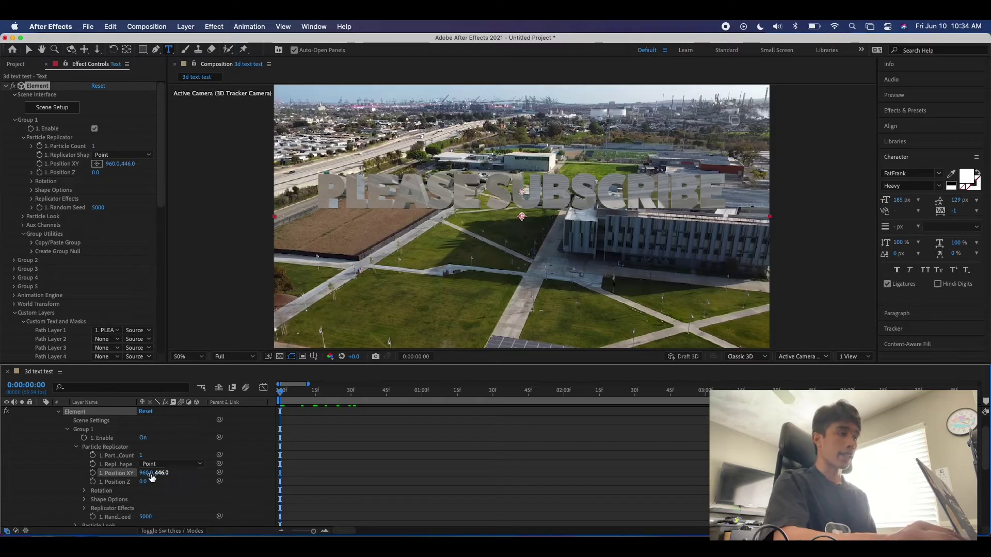
# Set Group 1's Position Z to -10, Position XY to 960, 311 and X Rotation to 9° in the Particle Replicator
pyautogui.moveTo(142, 484); pyautogui.dragTo(142, 481)
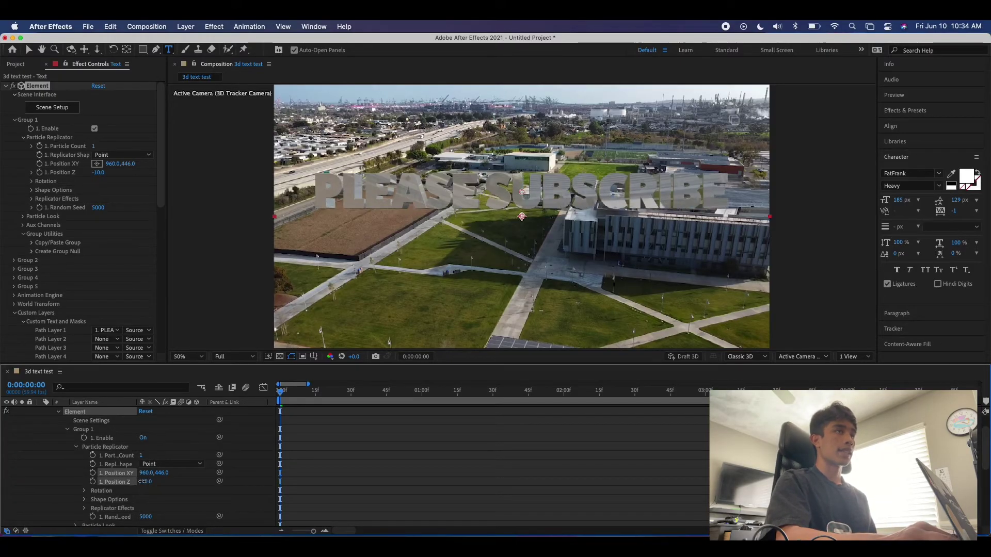
pyautogui.scroll(-3, 170, 508)
pyautogui.click(85, 438)
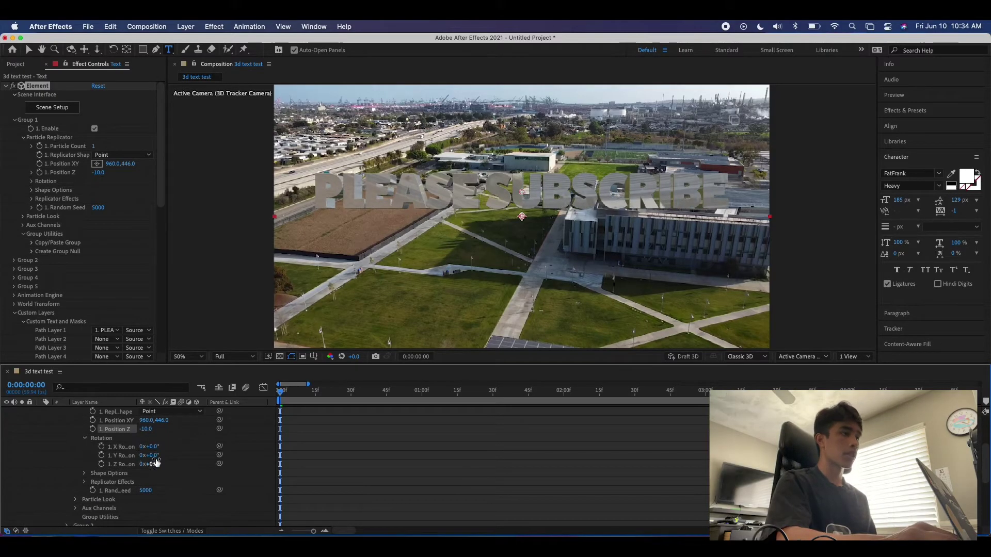
pyautogui.moveTo(159, 446); pyautogui.dragTo(154, 438)
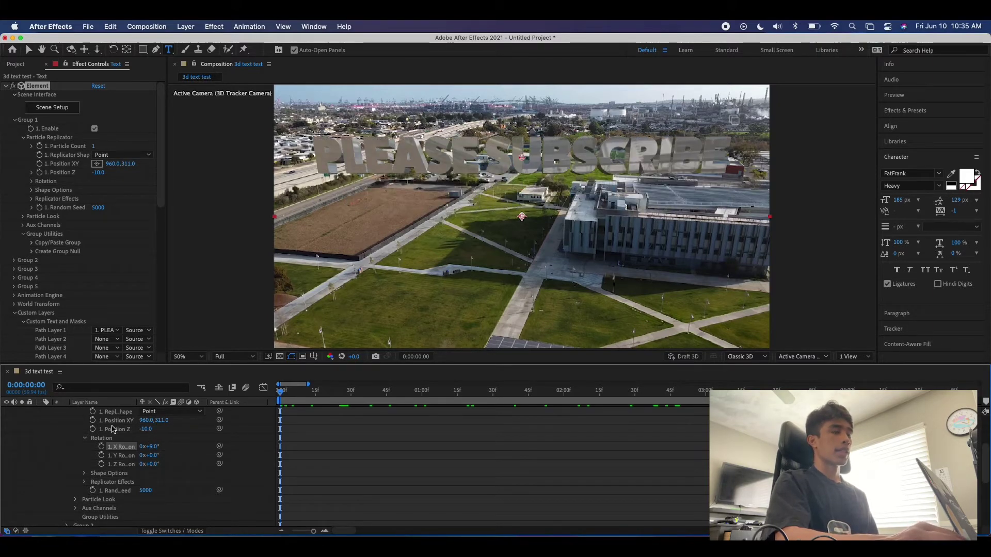
# Keyframe the replicator's X Rotation from -10° at the first frame to 15° at 0:00:02:43
pyautogui.scroll(1, 253, 440)
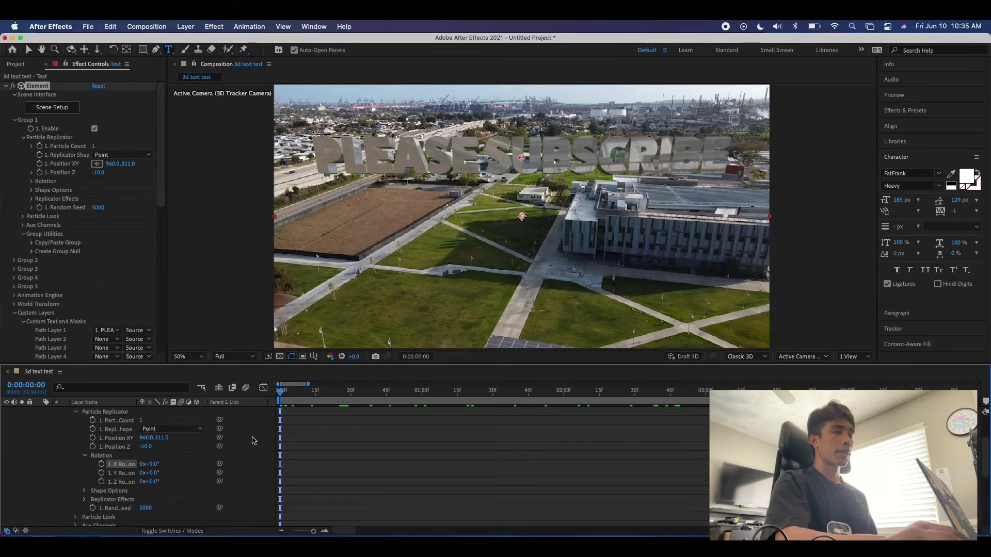
pyautogui.click(102, 465)
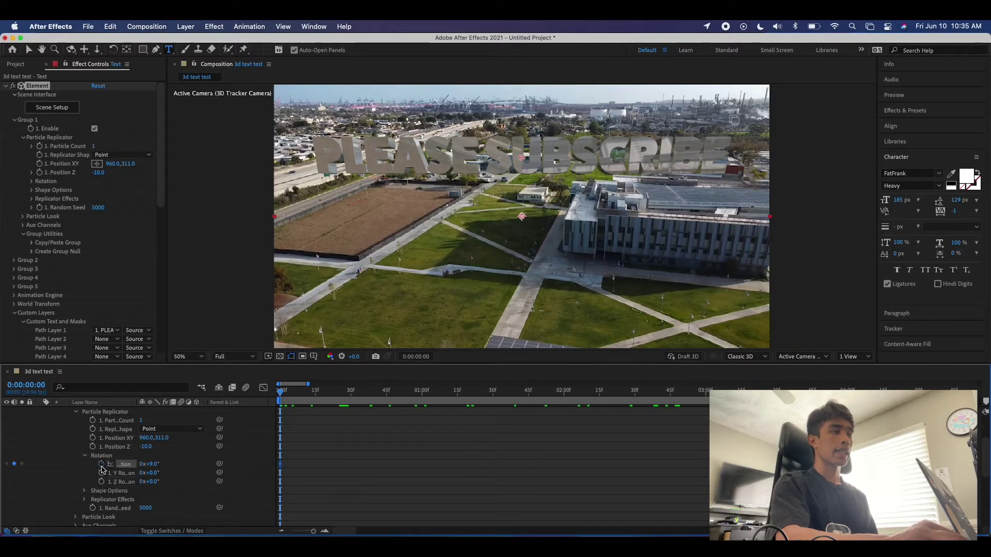
pyautogui.moveTo(149, 464); pyautogui.dragTo(148, 467)
pyautogui.moveTo(276, 397); pyautogui.dragTo(649, 396)
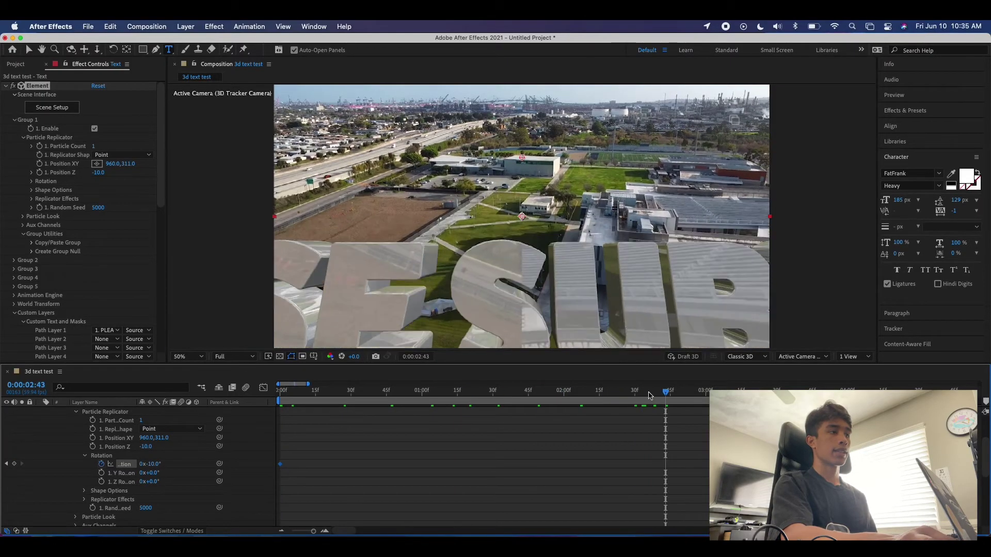
pyautogui.moveTo(159, 467); pyautogui.dragTo(163, 458)
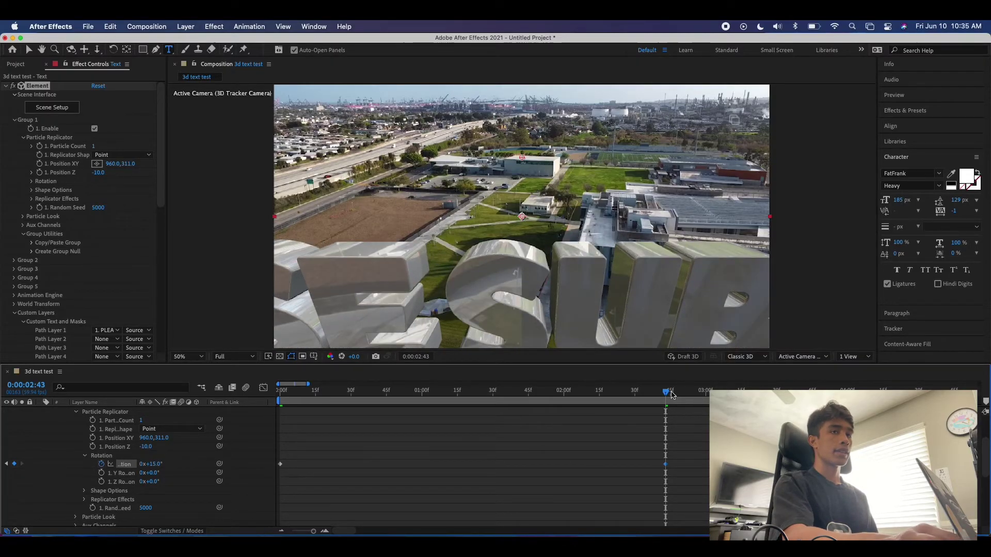
# Keyframe the replicator's Position XY from 960, 311 at the first frame to 960, 245 at 0:00:02:43
pyautogui.press('Home')
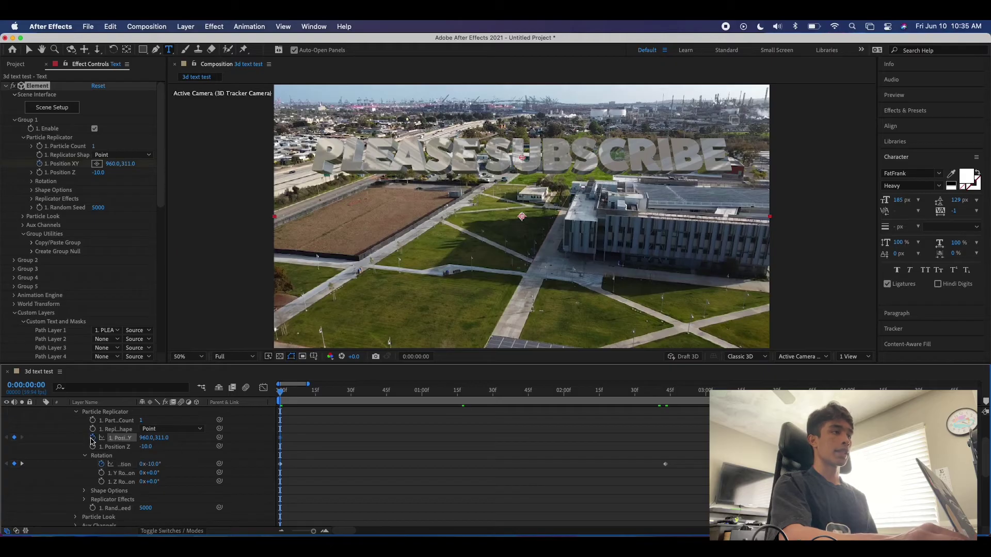
pyautogui.moveTo(365, 397); pyautogui.dragTo(666, 395)
pyautogui.moveTo(167, 440); pyautogui.dragTo(121, 445)
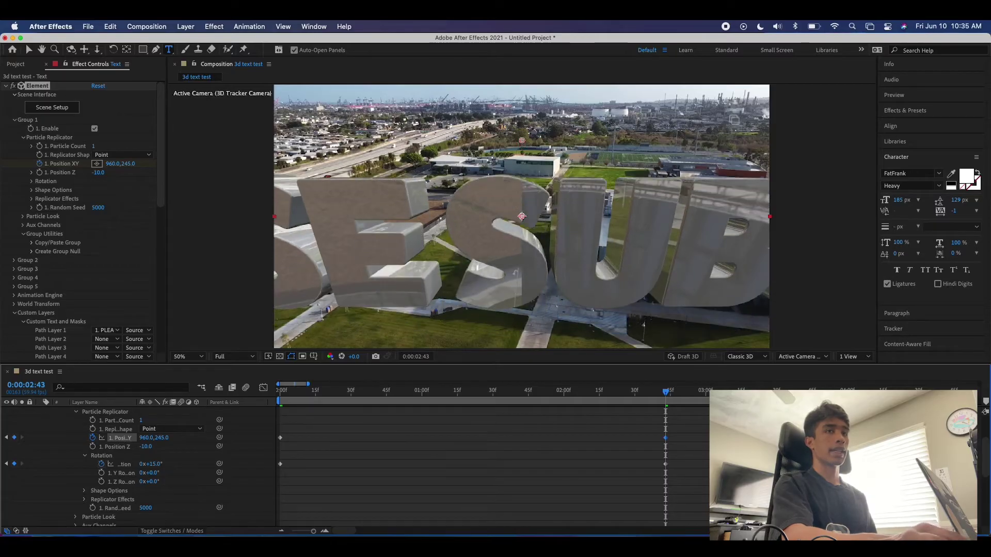
# Move the ending Position XY and X Rotation keyframes together to about 0:00:03:14
pyautogui.scroll(5, 650, 454)
pyautogui.hscroll(3, 650, 454)
pyautogui.scroll(-1, 651, 465)
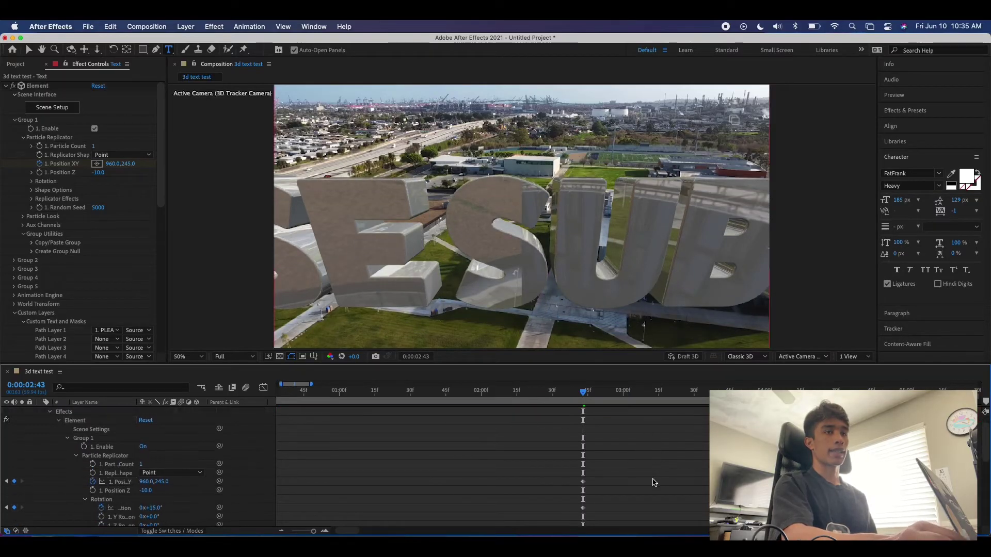
pyautogui.moveTo(610, 492); pyautogui.dragTo(656, 508)
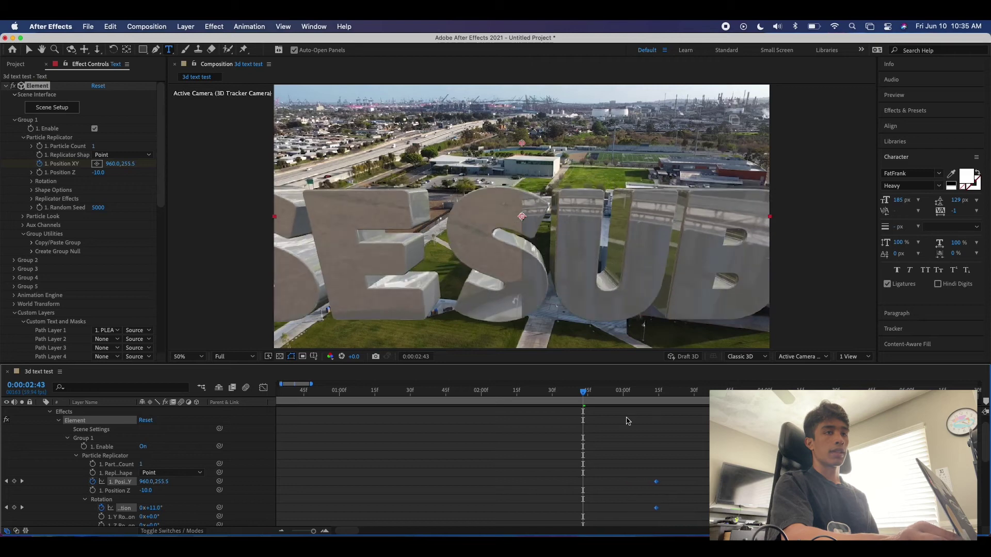
# Preview the text's position and tilt animation from the start of the composition
pyautogui.press('space')
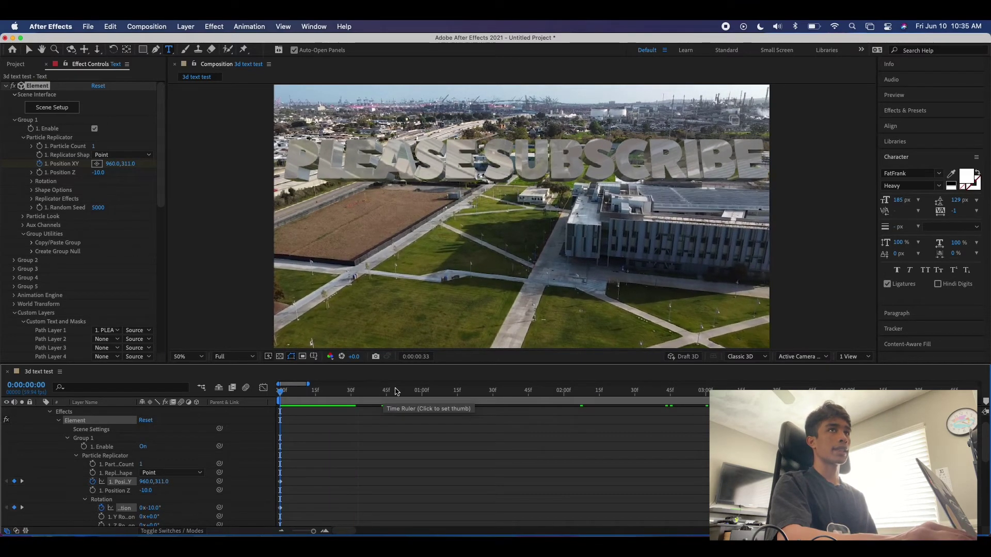
pyautogui.press('space')
pyautogui.moveTo(373, 395); pyautogui.dragTo(224, 398)
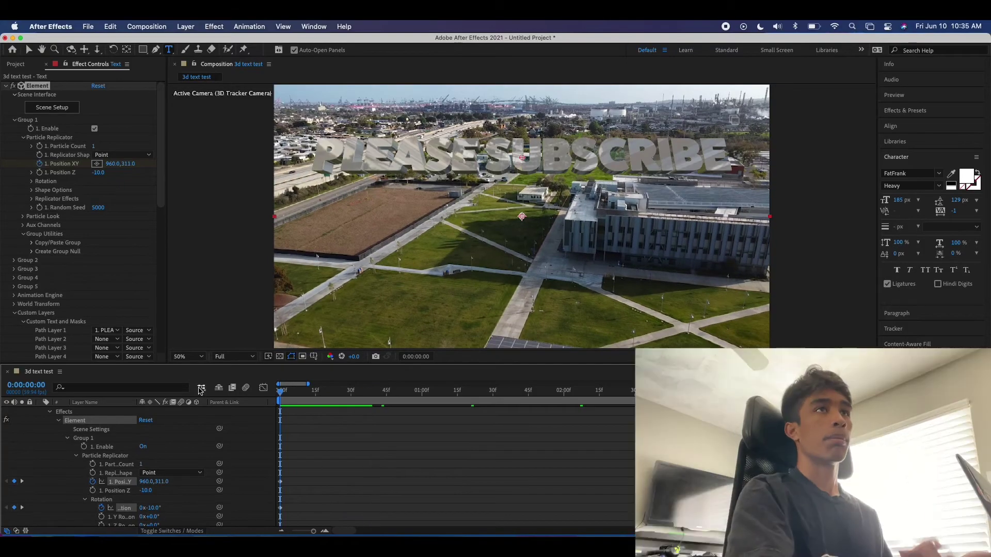
pyautogui.press('space')
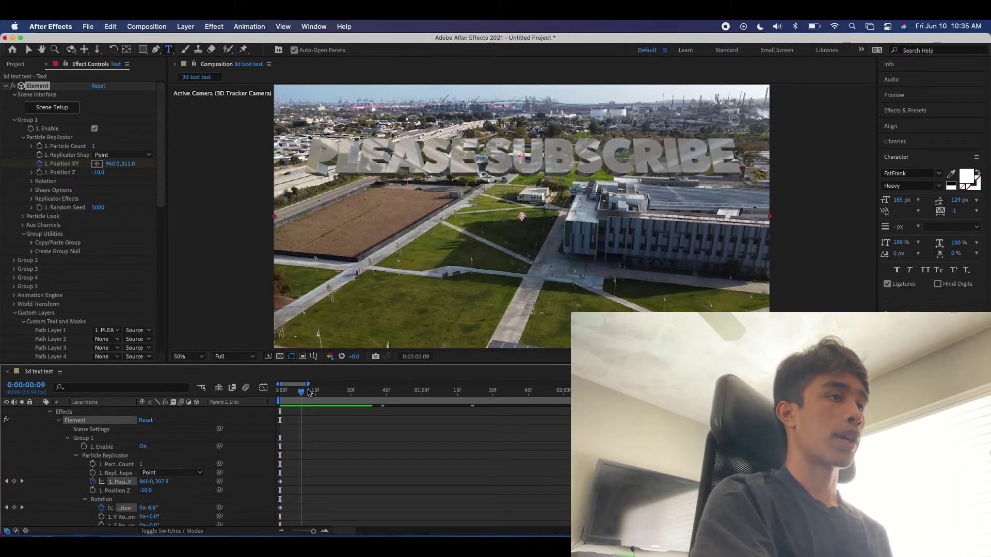
pyautogui.press('space')
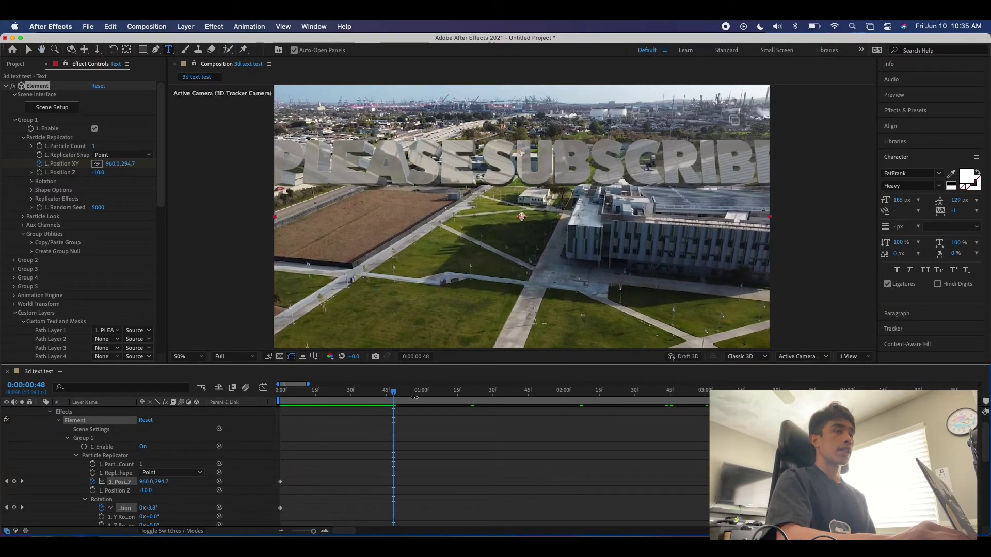
pyautogui.press('space')
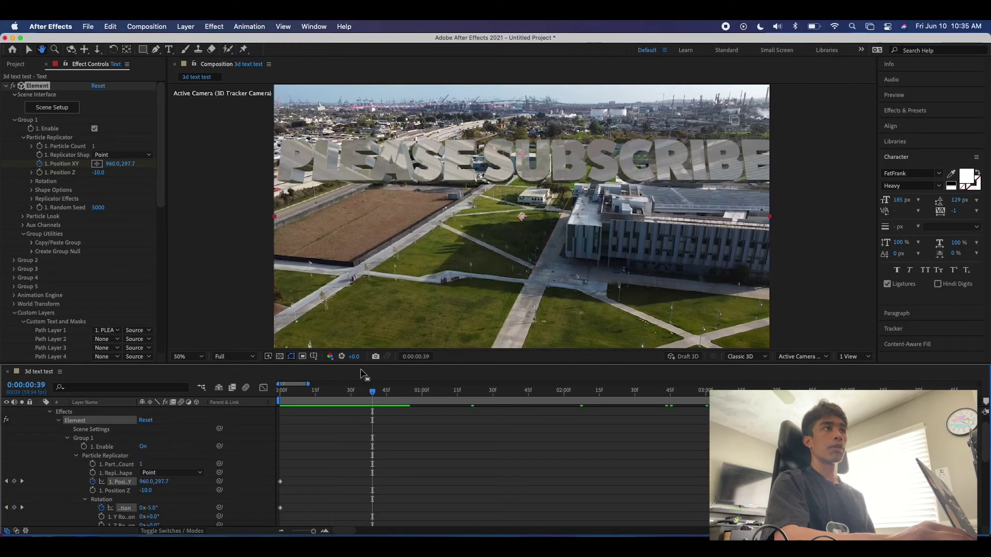
pyautogui.press('space')
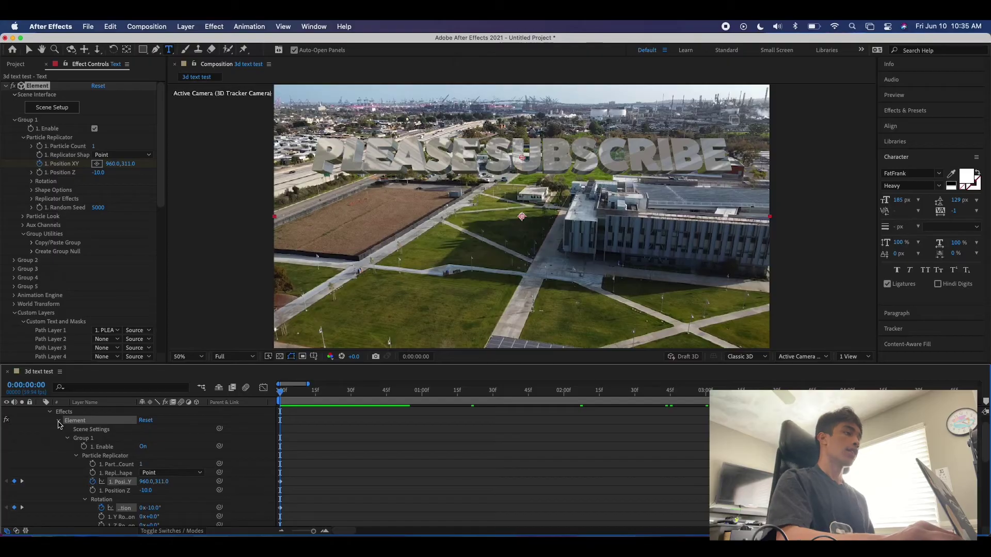
# Enable Multi-Object in Group 1's Particle Look settings and bring its rotation, displace and scatter parameters into view
pyautogui.scroll(-3, 201, 457)
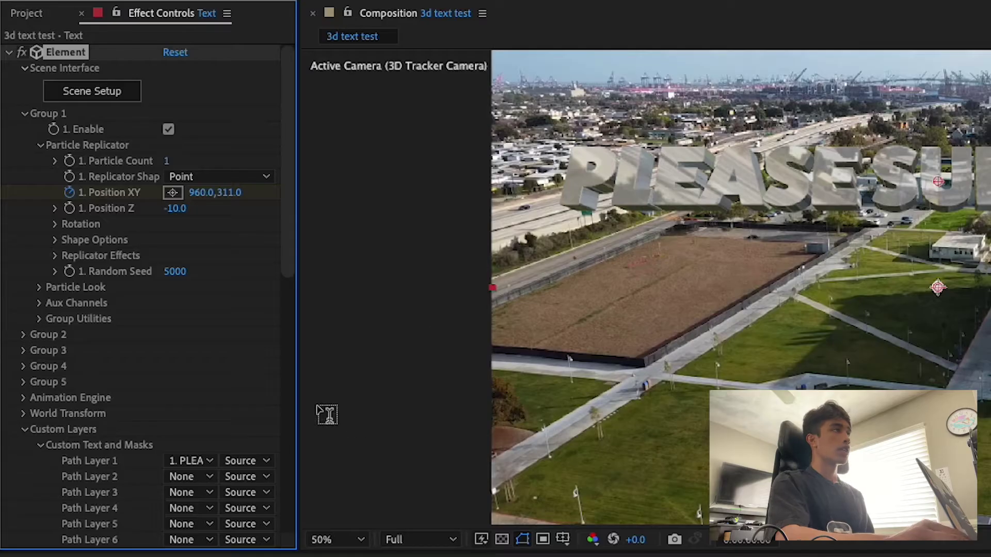
pyautogui.click(40, 287)
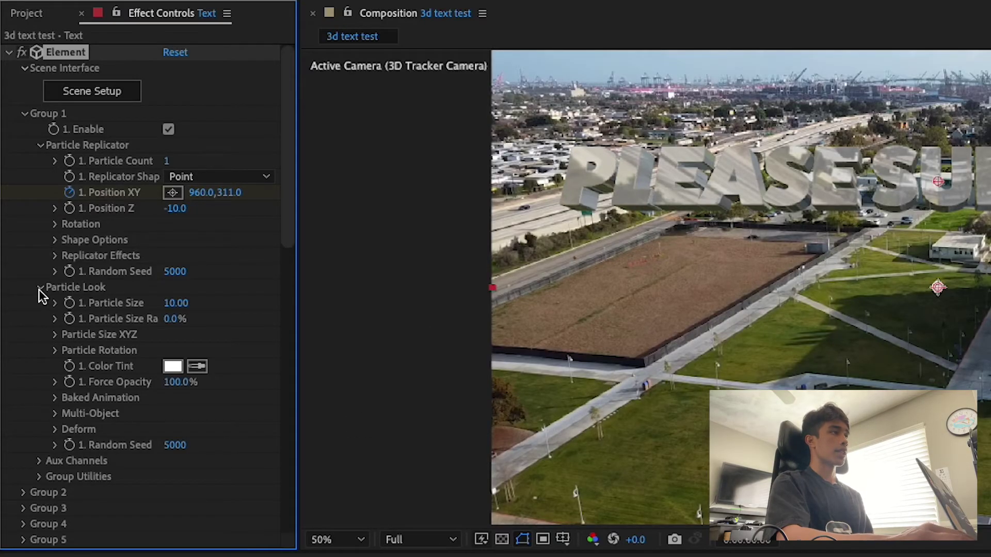
pyautogui.click(55, 414)
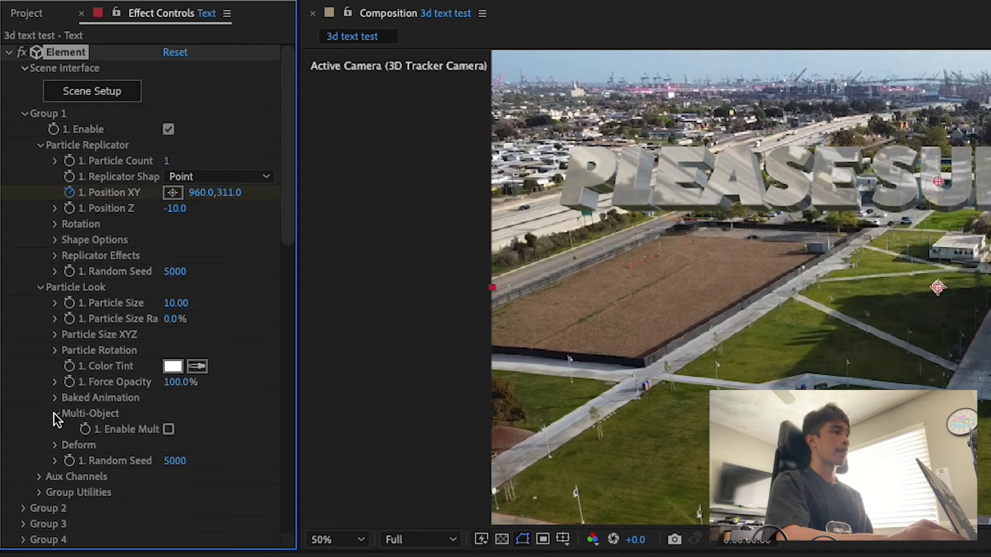
pyautogui.click(168, 430)
pyautogui.scroll(-5, 169, 433)
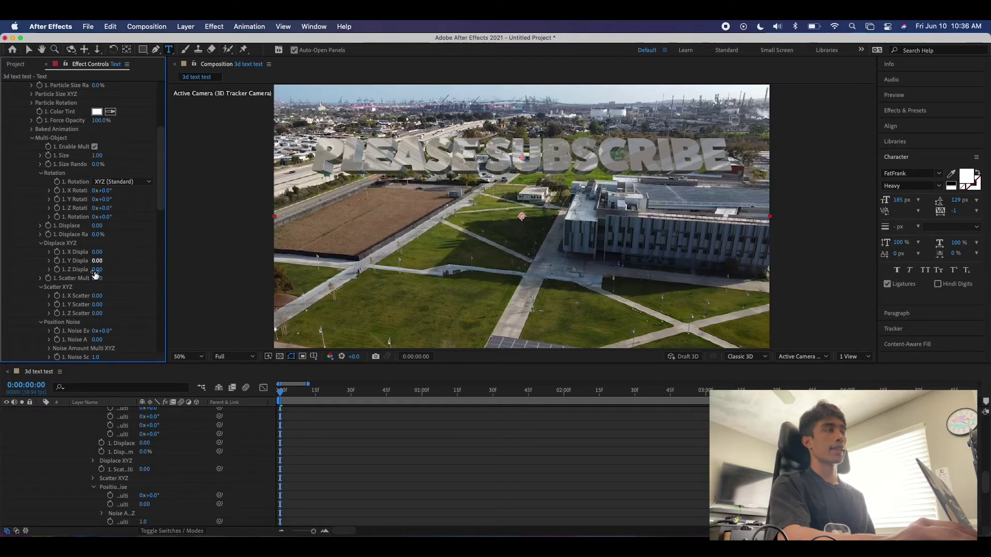
pyautogui.scroll(-3, 153, 272)
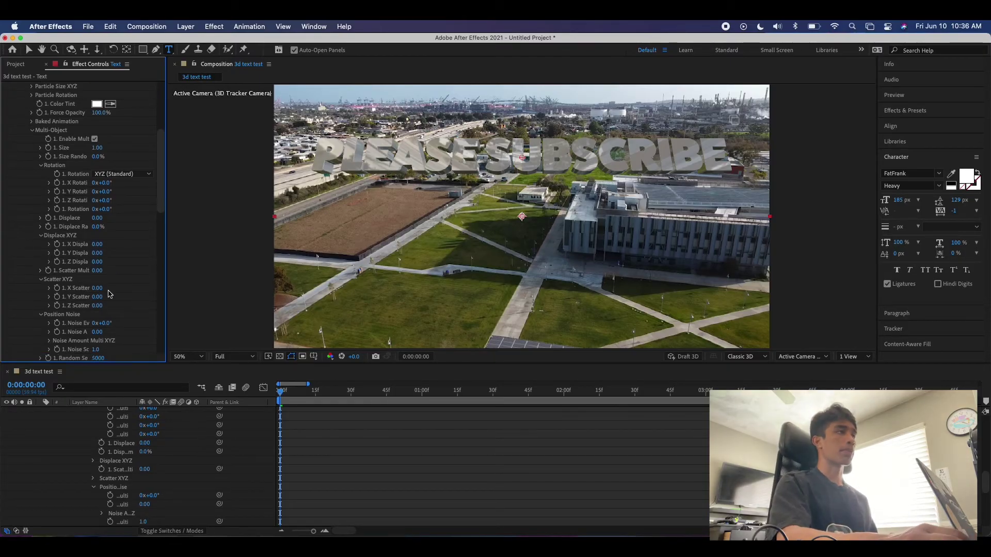
# Try a Multi-Object Z rotation on the letters and a shift of the text layer in the composition, and revert both
pyautogui.moveTo(127, 165); pyautogui.dragTo(130, 164)
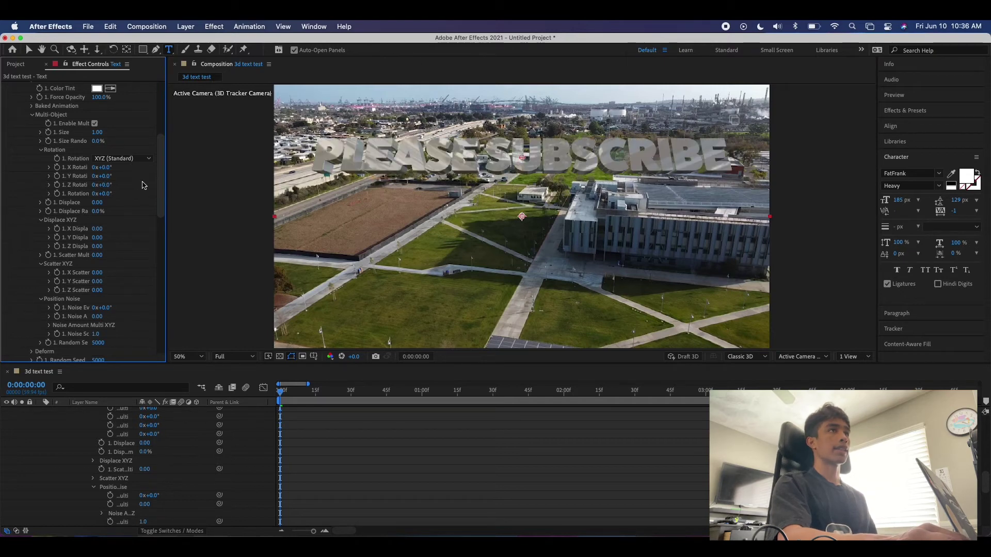
pyautogui.moveTo(102, 186)
pyautogui.mouseDown()
pyautogui.moveTo(13, 204)
pyautogui.moveTo(102, 183)
pyautogui.mouseUp()
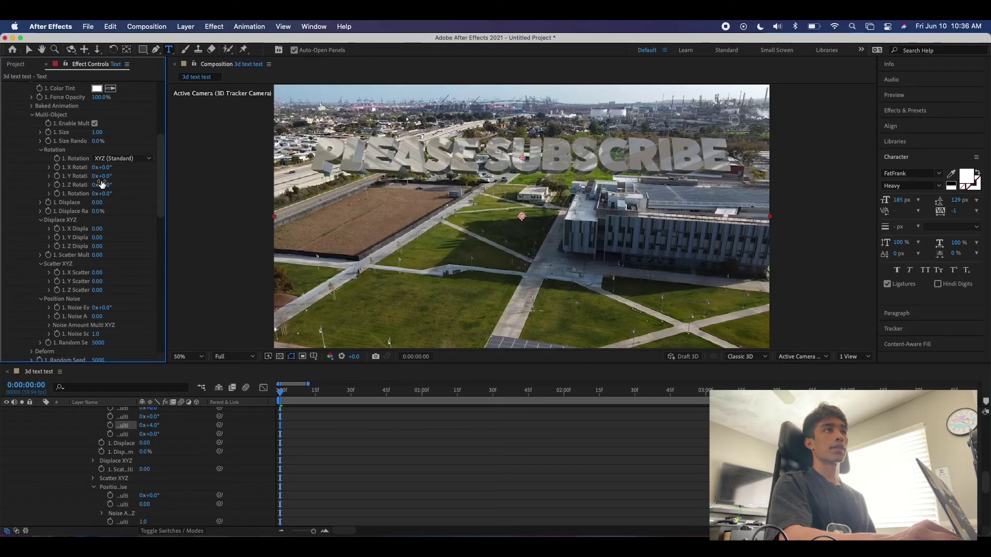
pyautogui.press('/')
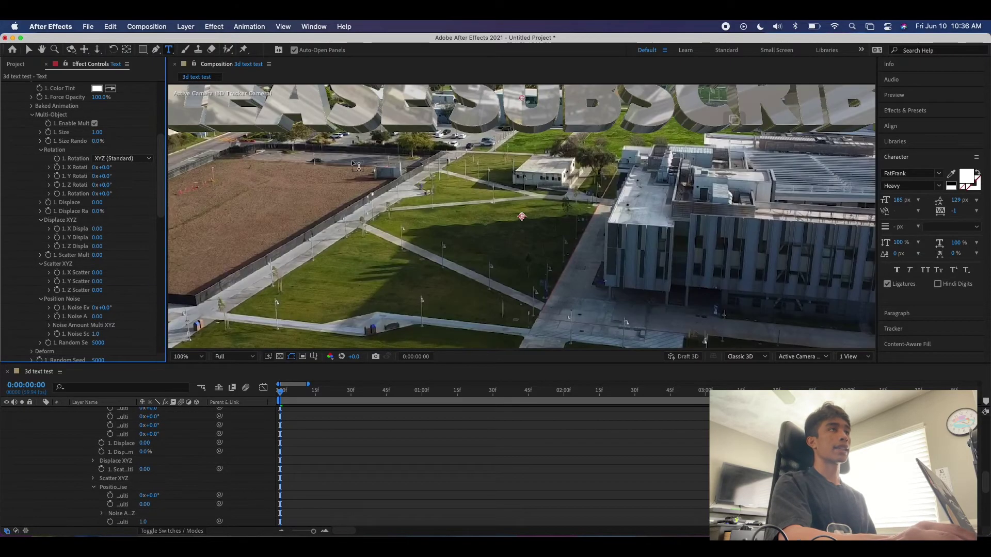
pyautogui.press('v')
pyautogui.moveTo(237, 200); pyautogui.dragTo(325, 260)
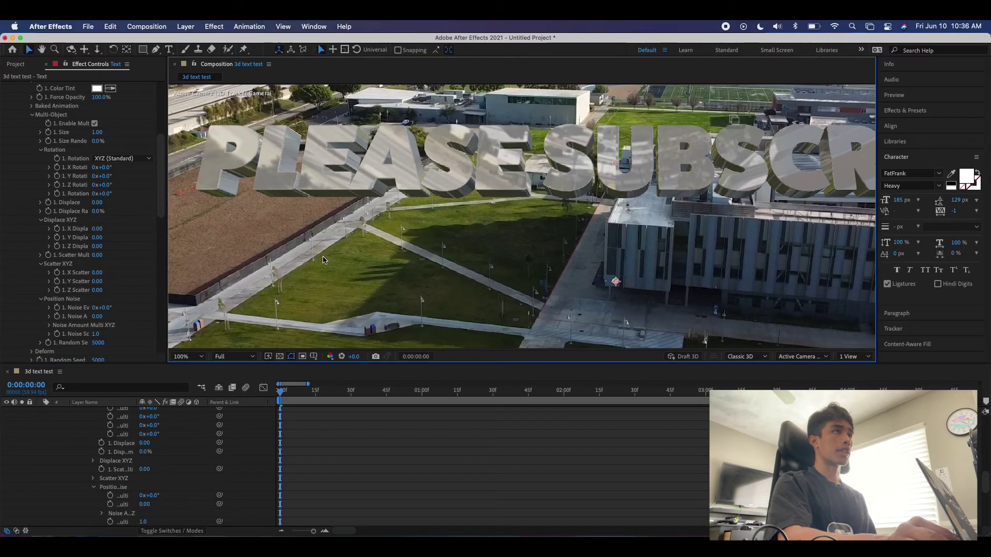
pyautogui.press('super+z')
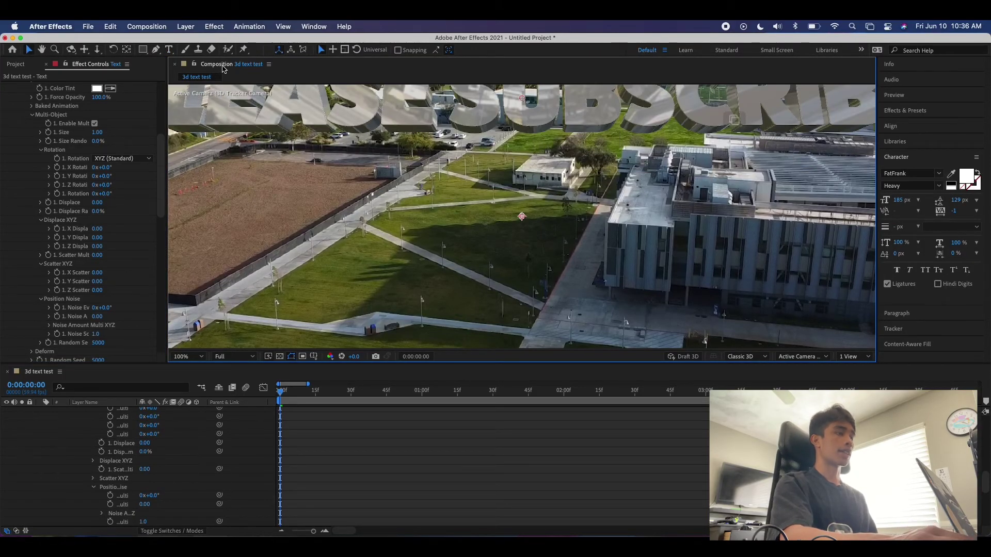
# Inspect the letters up close, try a Multi-Object X rotation on them, and undo it
pyautogui.press('h')
pyautogui.moveTo(245, 123); pyautogui.dragTo(414, 226)
pyautogui.press('.')
pyautogui.moveTo(329, 254); pyautogui.dragTo(421, 261)
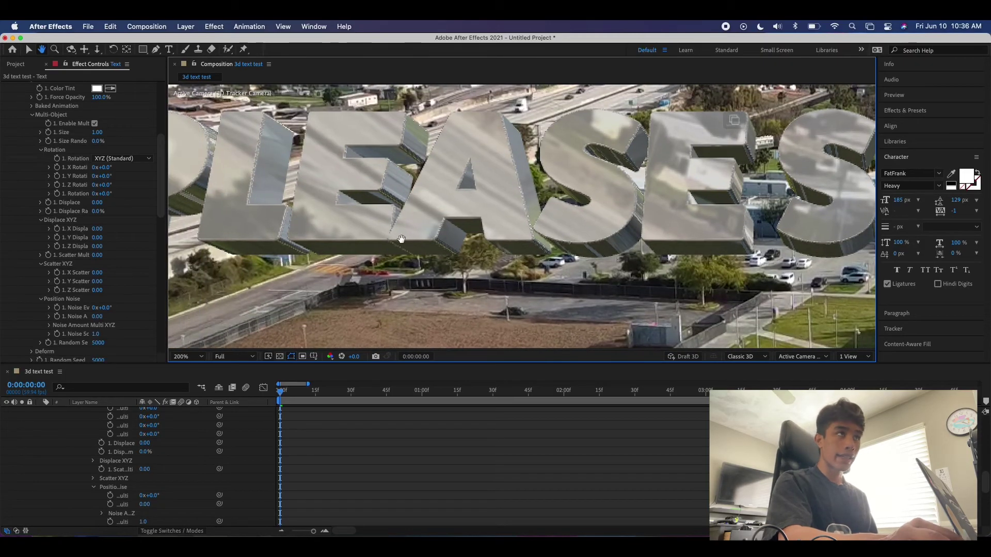
pyautogui.scroll(3, 402, 239)
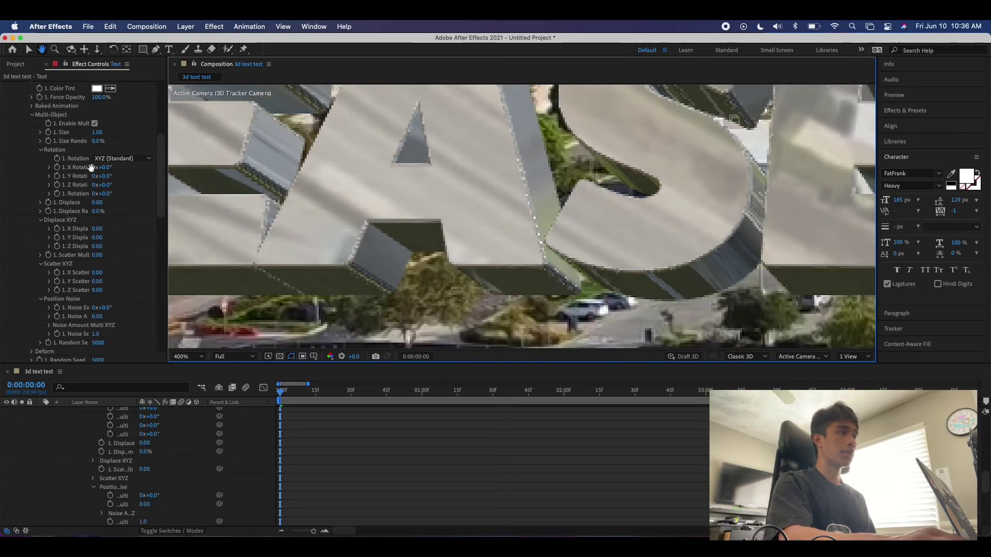
pyautogui.press('v')
pyautogui.moveTo(97, 169); pyautogui.dragTo(118, 169)
pyautogui.press('super+z')
# Keyframe the Multi-Object random rotation, the value below Z Rotation, from 65° at the first frame to -62° at 0:00:03:08
pyautogui.scroll(-1, 314, 224)
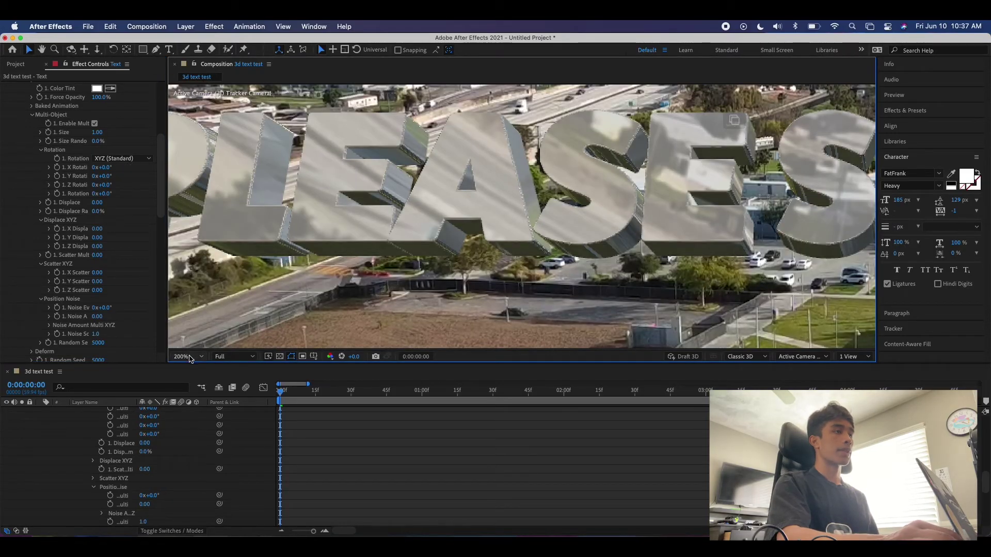
pyautogui.click(189, 356)
pyautogui.click(210, 175)
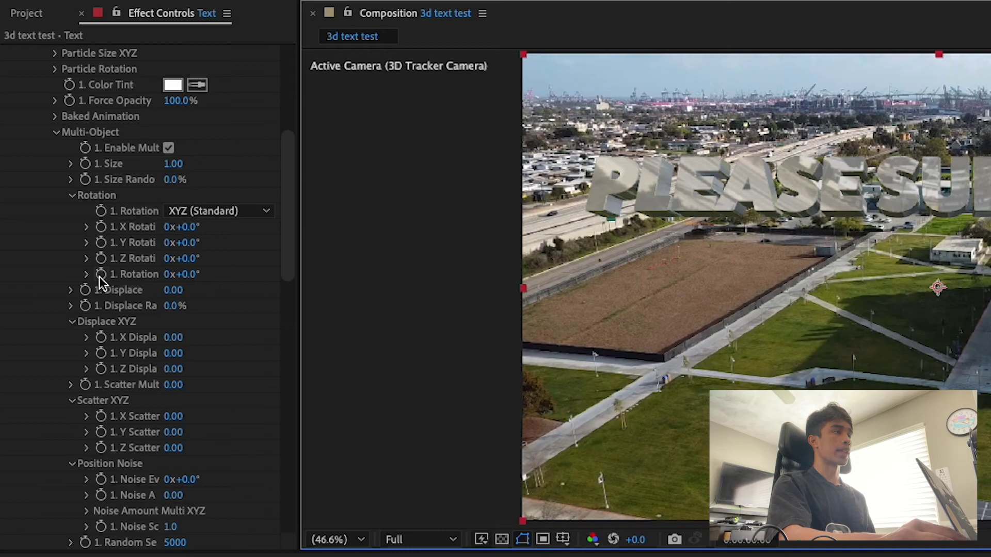
pyautogui.click(101, 274)
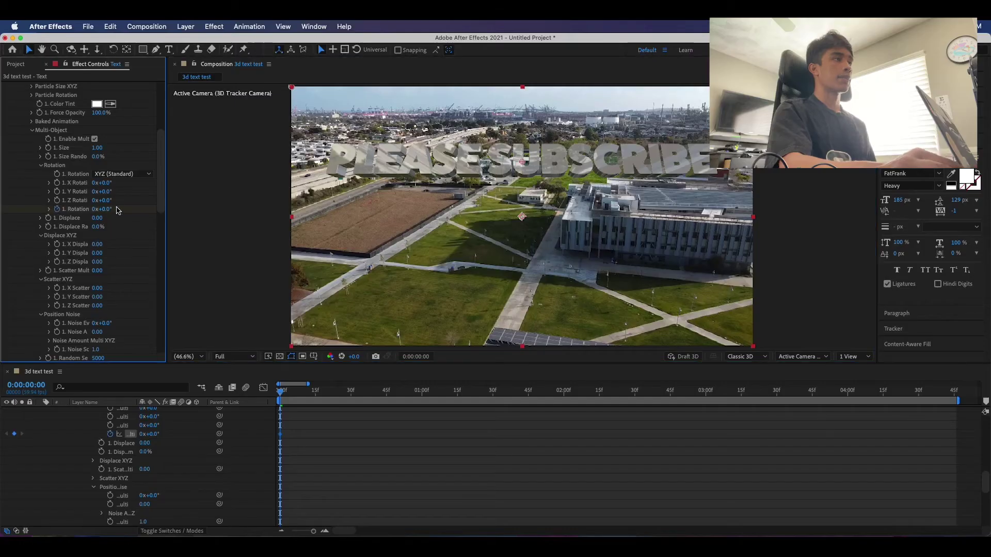
pyautogui.moveTo(181, 274); pyautogui.dragTo(209, 273)
pyautogui.moveTo(118, 209); pyautogui.dragTo(133, 202)
pyautogui.moveTo(286, 399); pyautogui.dragTo(724, 406)
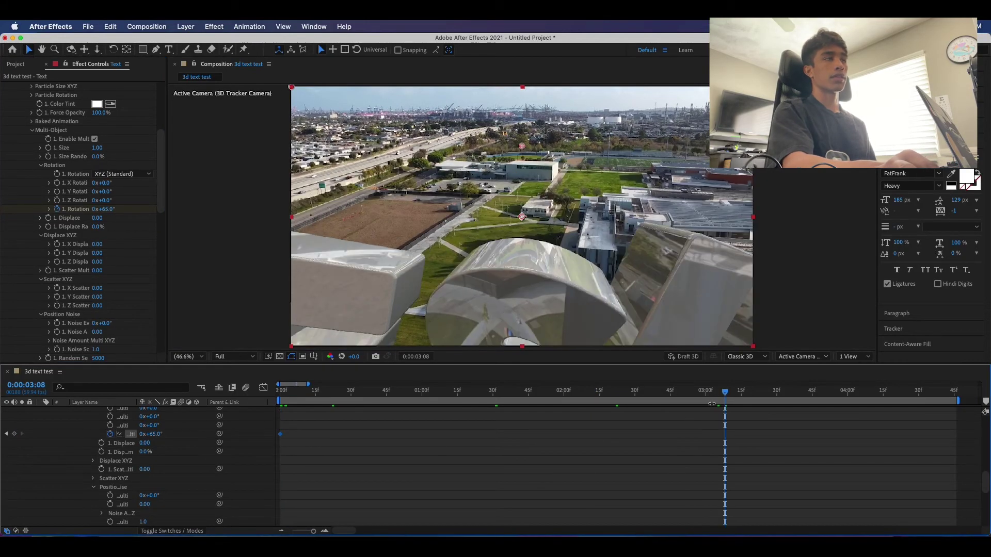
pyautogui.moveTo(103, 209); pyautogui.dragTo(48, 219)
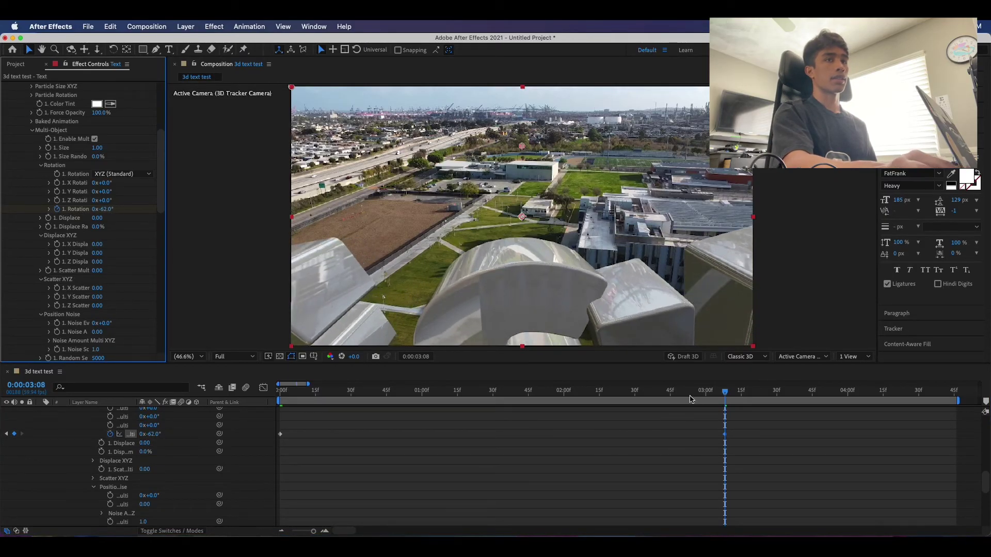
# Return to the first frame and preview the individual letter rotation animation
pyautogui.click(308, 391)
pyautogui.moveTo(318, 388); pyautogui.dragTo(154, 396)
pyautogui.press('space')
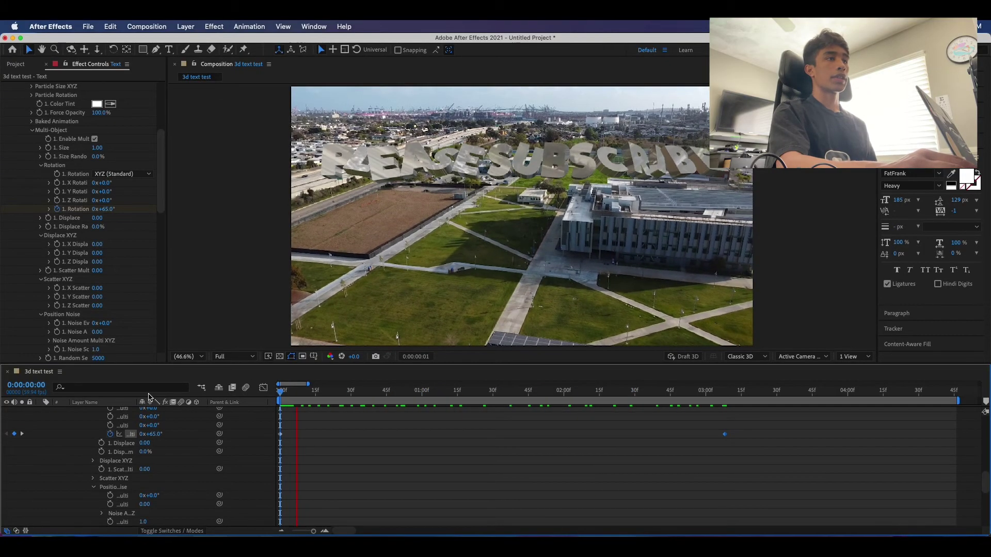
# Replay the opening frames of the letter rotation animation, then stop playback at the first frame
pyautogui.press('space')
pyautogui.press('space')
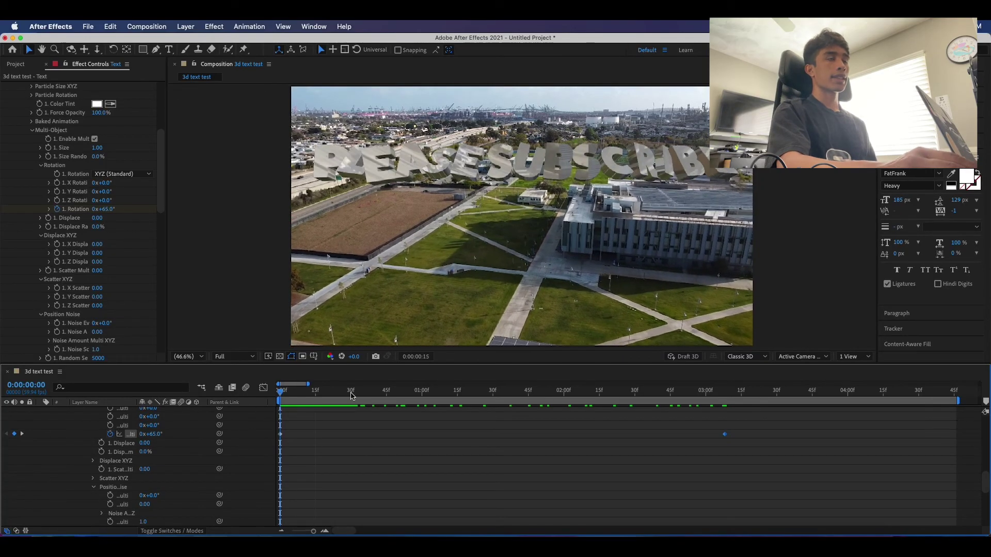
pyautogui.press('space')
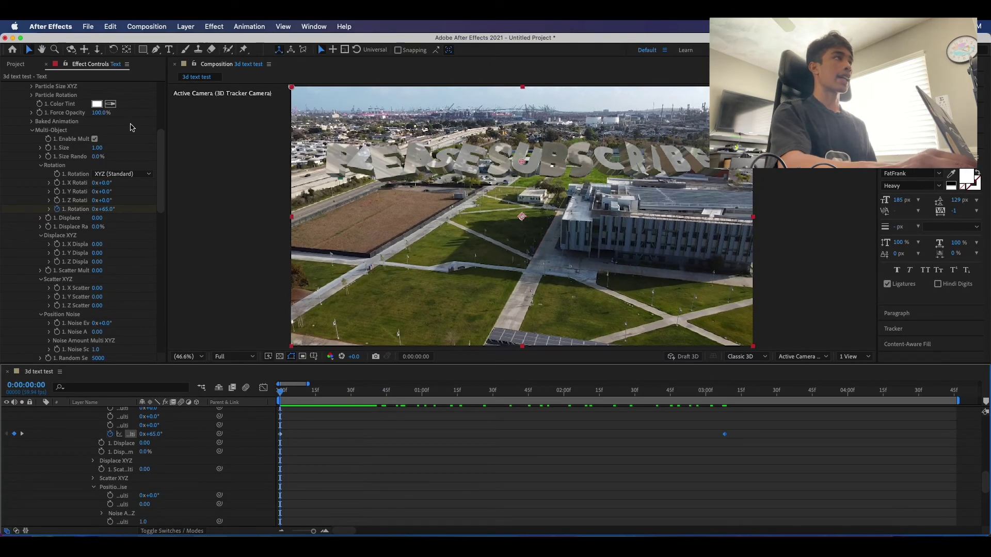
# Increase the reflectivity intensity of the Bevel 1 material in Element's Scene Setup and apply the scene changes
pyautogui.scroll(8, 131, 128)
pyautogui.click(49, 110)
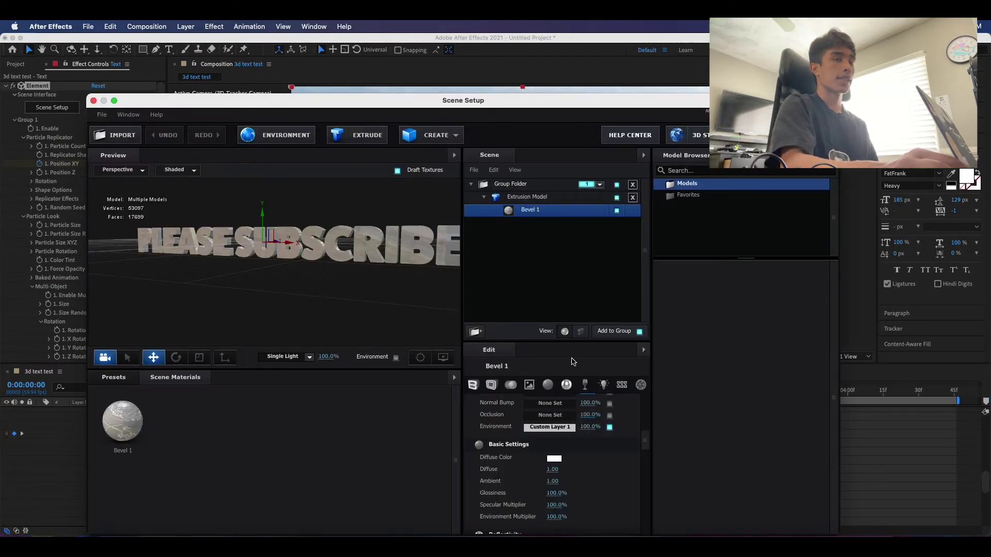
pyautogui.click(567, 385)
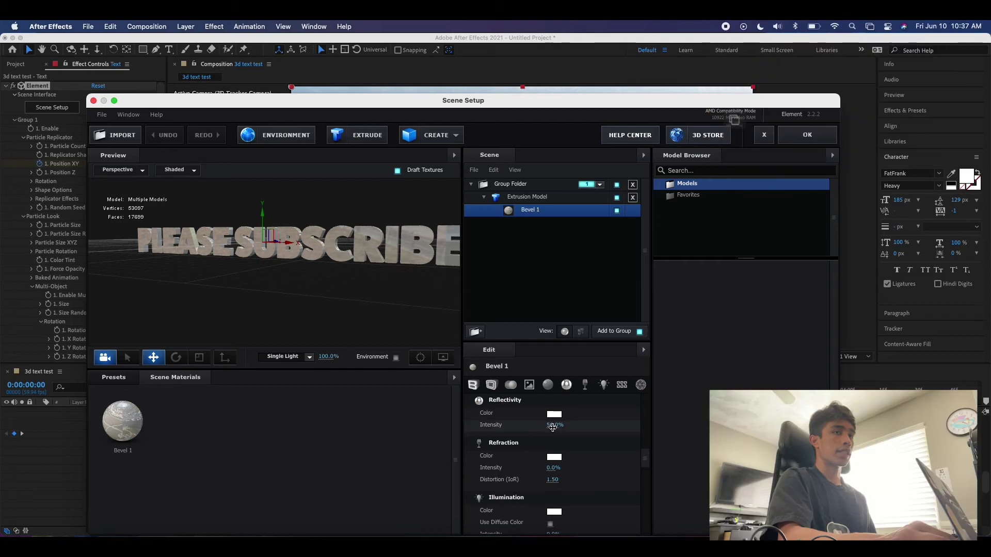
pyautogui.click(798, 140)
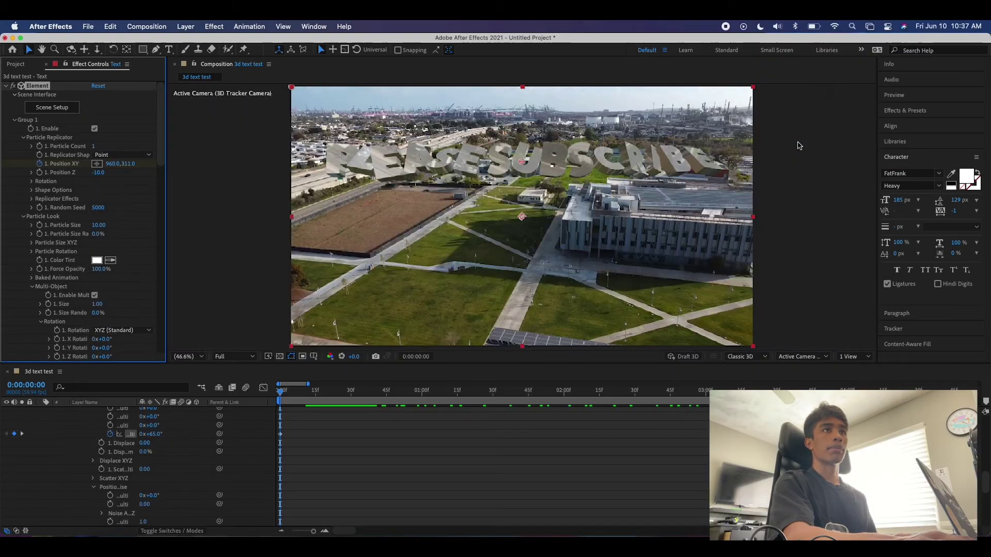
# Preview the animated text with its stronger reflections from the first frame, stopping at 0:00:01:07
pyautogui.moveTo(283, 398); pyautogui.dragTo(211, 399)
pyautogui.press('space')
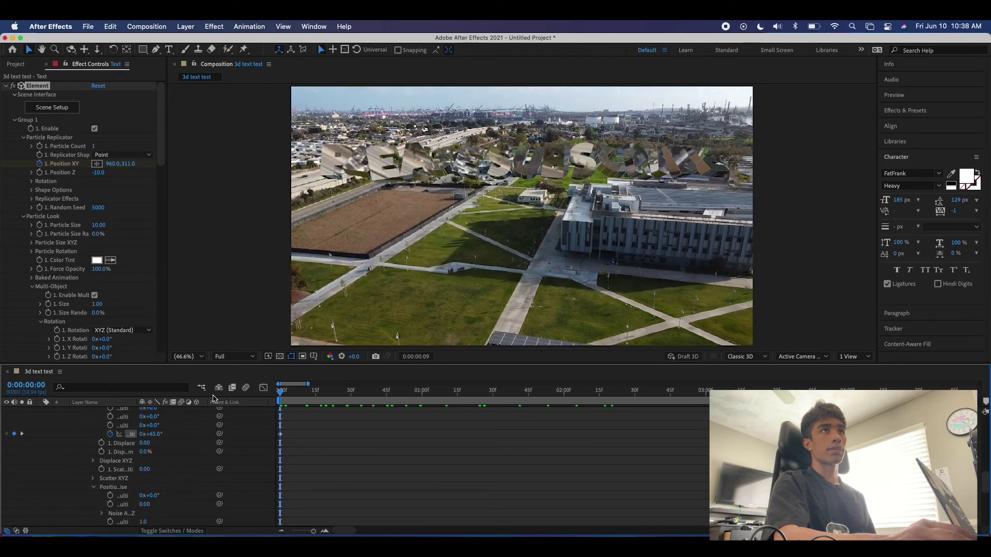
pyautogui.moveTo(319, 392); pyautogui.dragTo(280, 392)
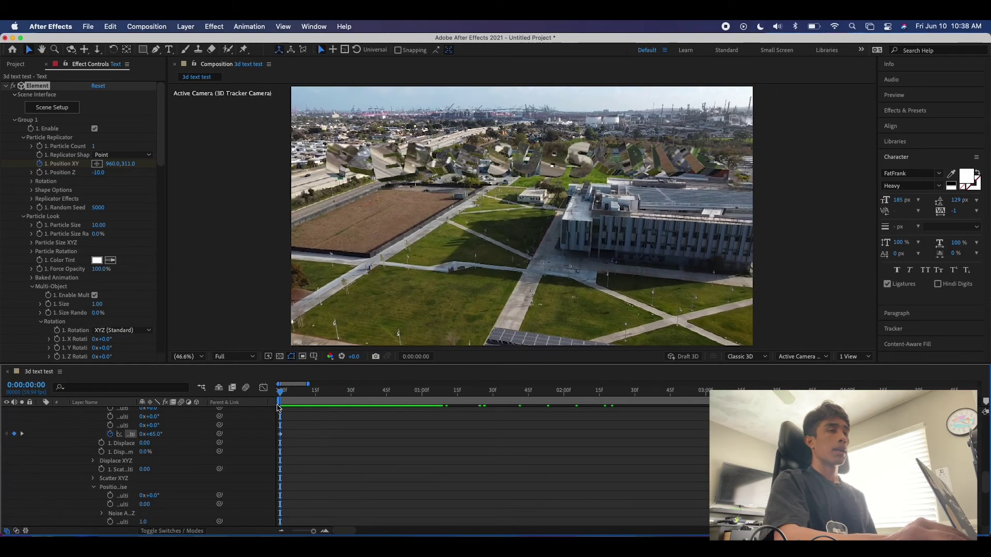
pyautogui.press('space')
pyautogui.press('space')
# Enable motion blur for the Text layer and the composition, and check the blur at several frames between 0:00:00:00 and 0:00:02:50
pyautogui.scroll(10, 131, 449)
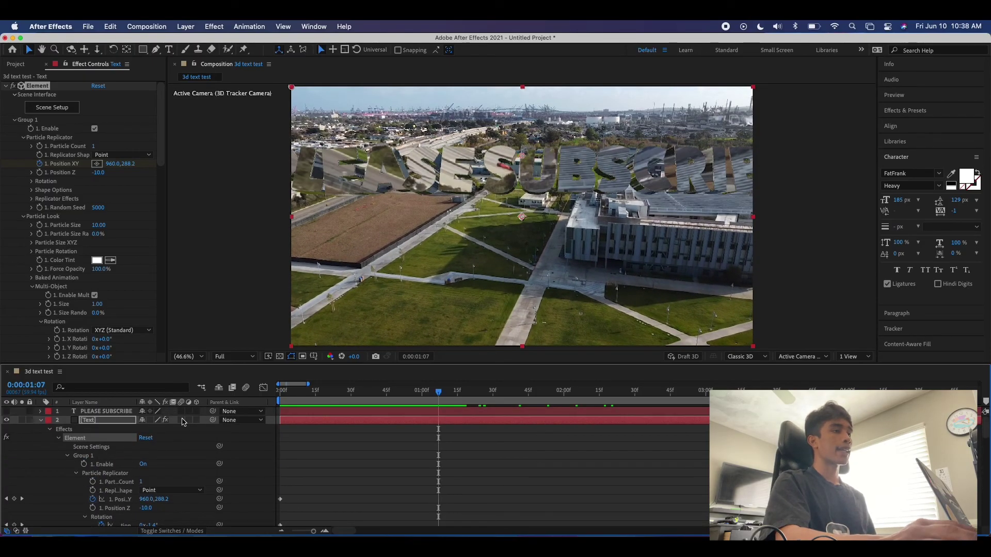
pyautogui.click(181, 420)
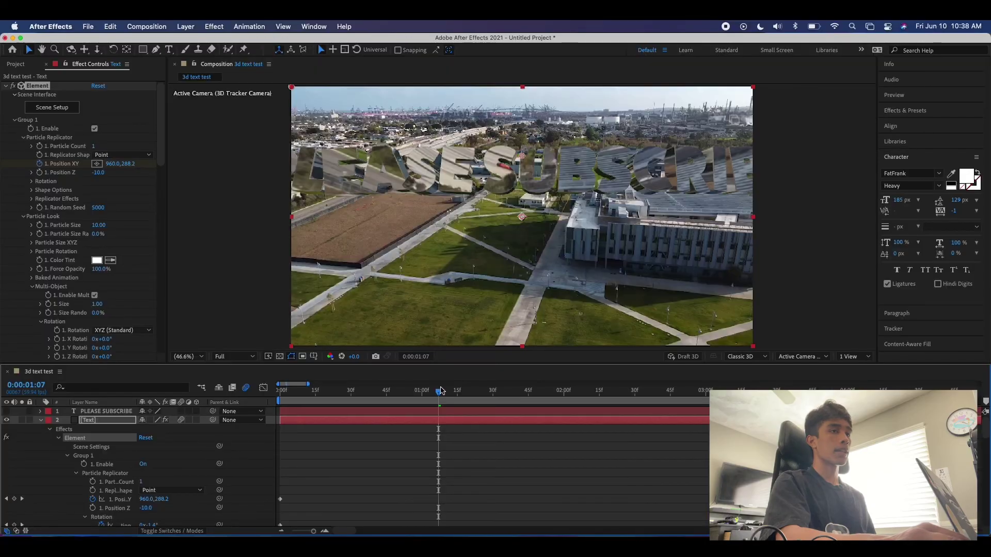
pyautogui.click(397, 394)
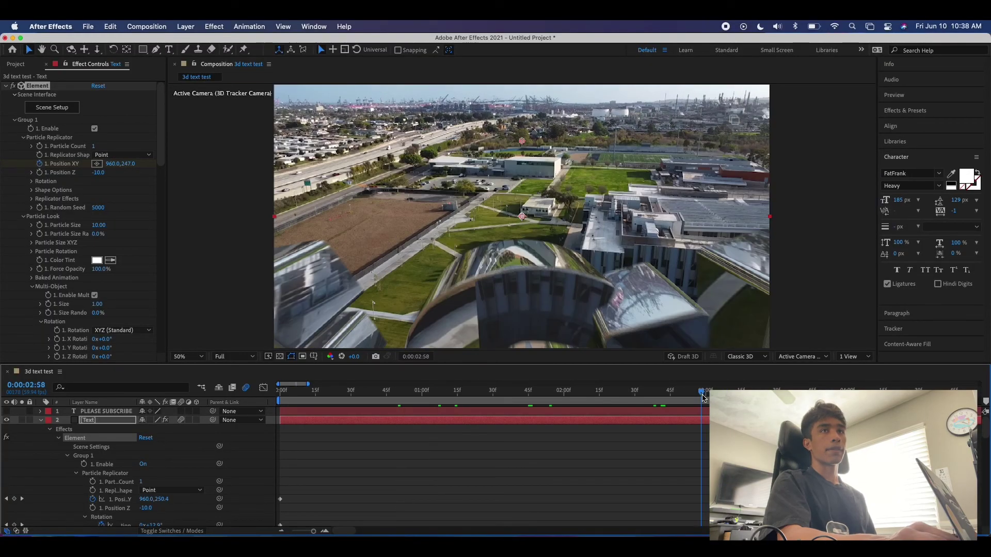
pyautogui.moveTo(703, 397); pyautogui.dragTo(687, 401)
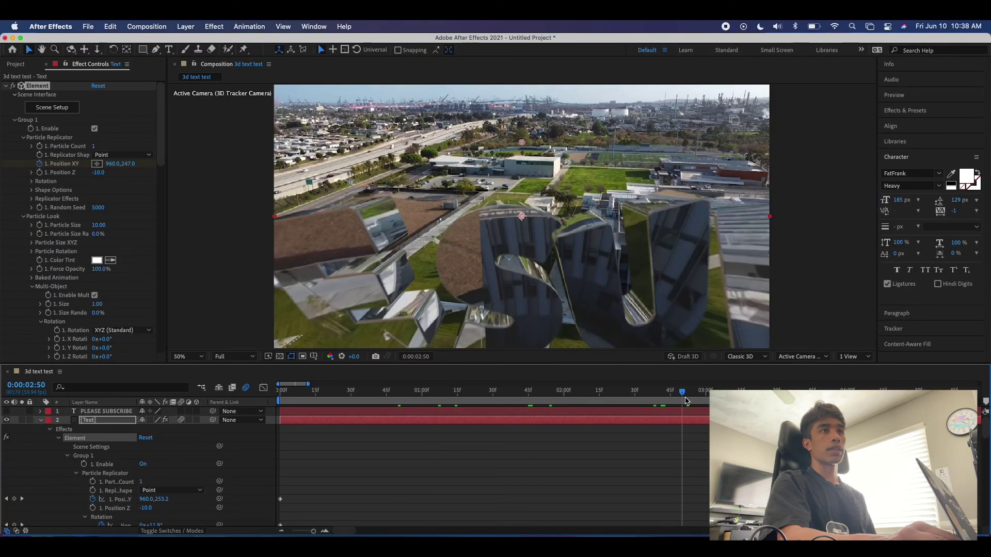
pyautogui.click(279, 402)
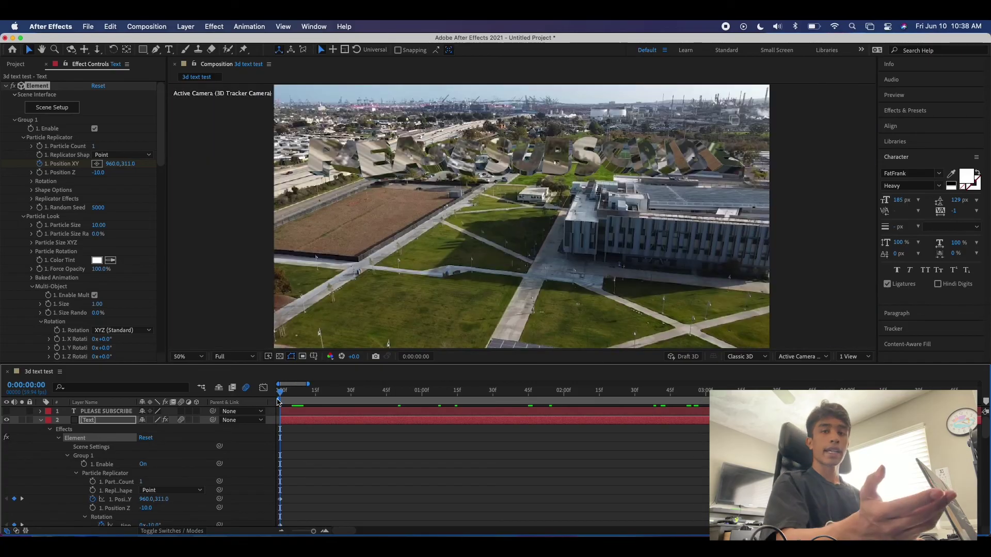